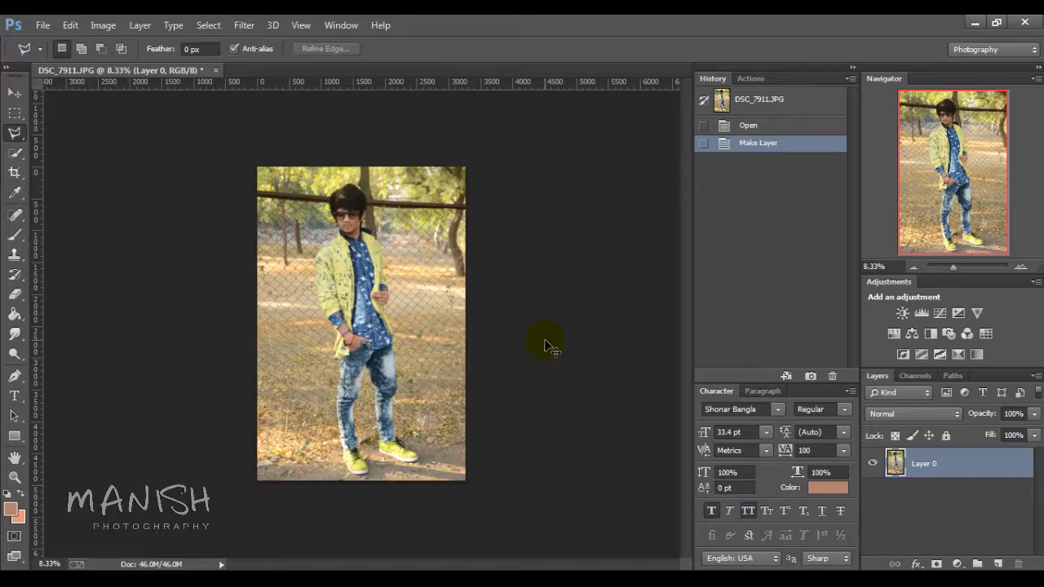
Duplicate Layer 0 of DSC_7911.JPG as the working copy, Layer 0 copy.
{"action": "key", "text": "ctrl+j"}
In Camera Raw, set Vibrance +64, Blacks +36, Highlights/Whites -100, Shadows +72, Contrast +39, and tweak Temperature.
{"action": "left_click", "coordinate": [245, 25]}
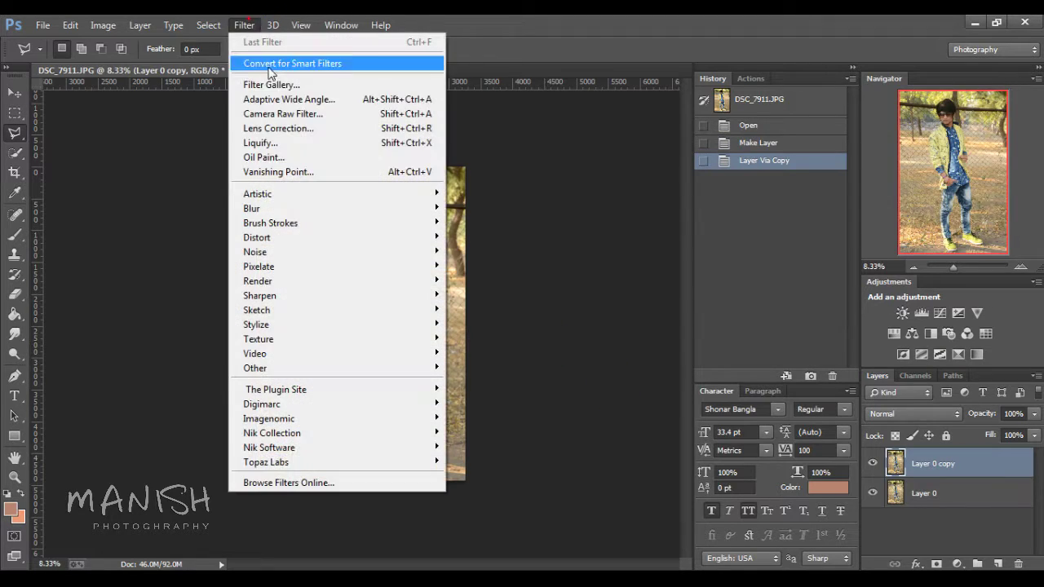
{"action": "left_click", "coordinate": [294, 115]}
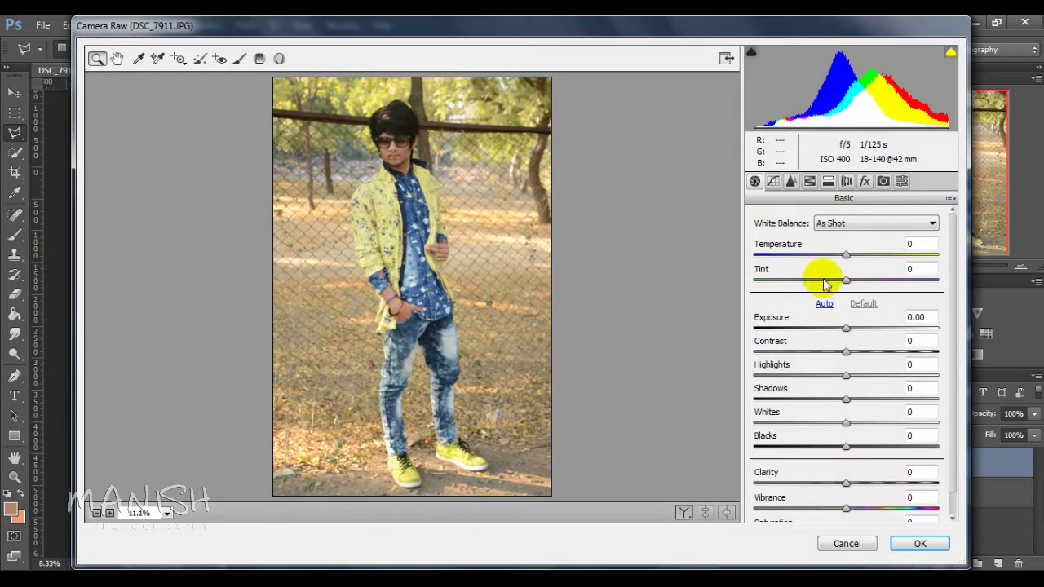
{"action": "left_click_drag", "start_coordinate": [846, 507], "coordinate": [905, 509]}
{"action": "mouse_move", "coordinate": [848, 447]}
{"action": "left_mouse_down"}
{"action": "mouse_move", "coordinate": [879, 447]}
{"action": "mouse_move", "coordinate": [727, 419]}
{"action": "left_mouse_up"}
{"action": "left_click_drag", "start_coordinate": [775, 375], "coordinate": [755, 375]}
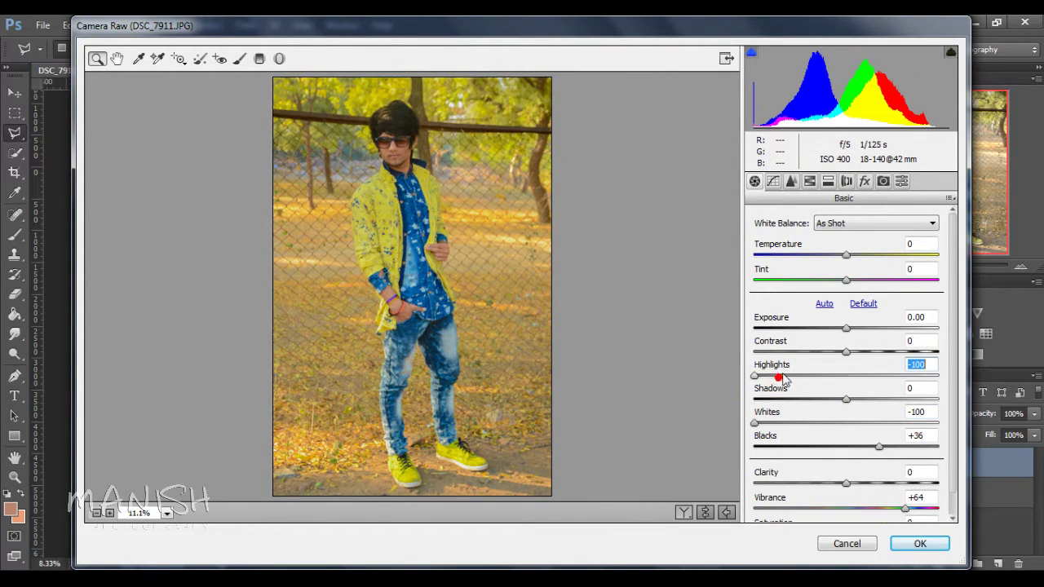
{"action": "left_click_drag", "start_coordinate": [849, 399], "coordinate": [912, 400]}
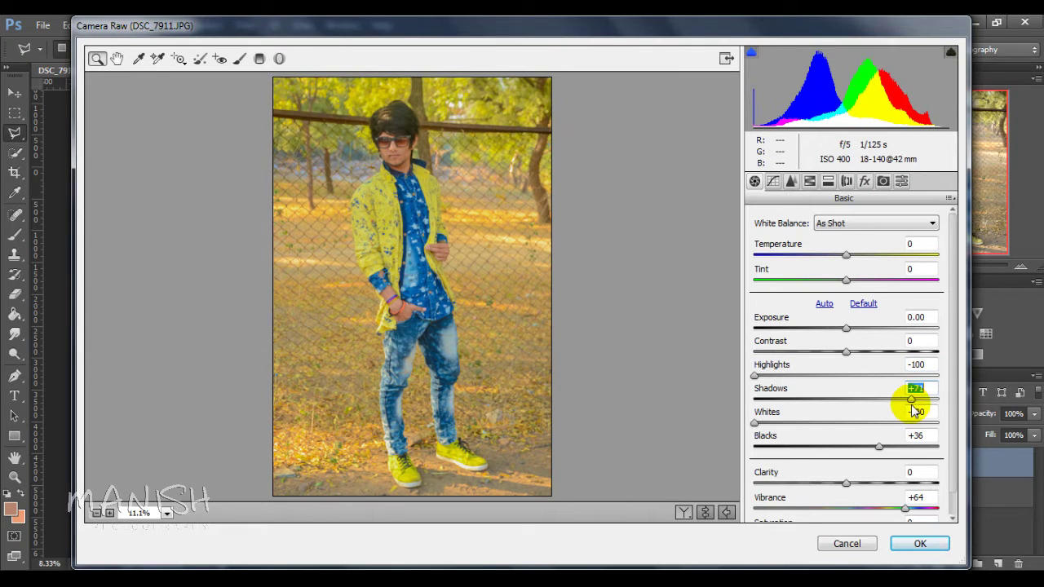
{"action": "left_click_drag", "start_coordinate": [847, 356], "coordinate": [878, 358]}
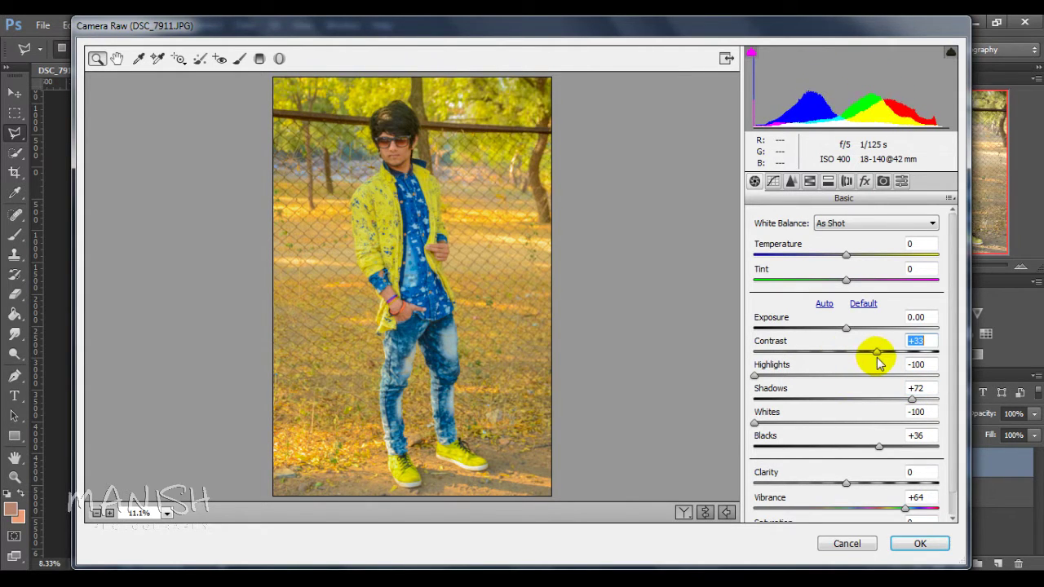
{"action": "left_click_drag", "start_coordinate": [851, 256], "coordinate": [841, 260]}
Set Luminance noise reduction to 28 and raise Oranges luminance to +23.
{"action": "left_click", "coordinate": [791, 181]}
{"action": "left_click", "coordinate": [772, 181]}
{"action": "left_click", "coordinate": [792, 181]}
{"action": "left_click_drag", "start_coordinate": [820, 369], "coordinate": [801, 363]}
{"action": "left_click", "coordinate": [810, 181]}
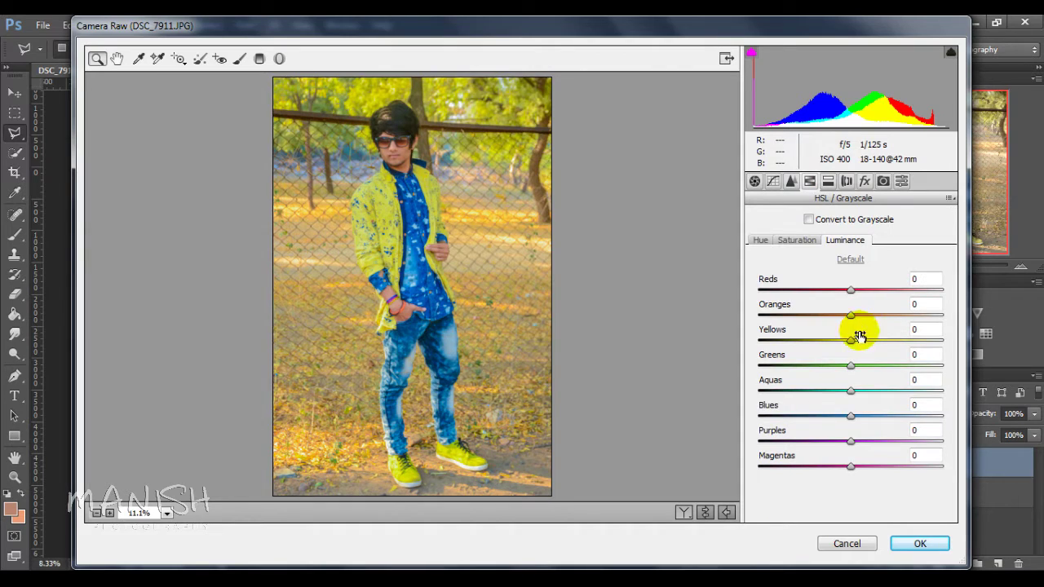
{"action": "mouse_move", "coordinate": [850, 315]}
{"action": "left_mouse_down"}
{"action": "mouse_move", "coordinate": [877, 317]}
{"action": "mouse_move", "coordinate": [854, 291]}
{"action": "left_mouse_up"}
Saturate Yellows and Greens to +77 and raise Aquas and Blues saturation.
{"action": "left_click", "coordinate": [797, 240]}
{"action": "left_click_drag", "start_coordinate": [851, 340], "coordinate": [909, 342]}
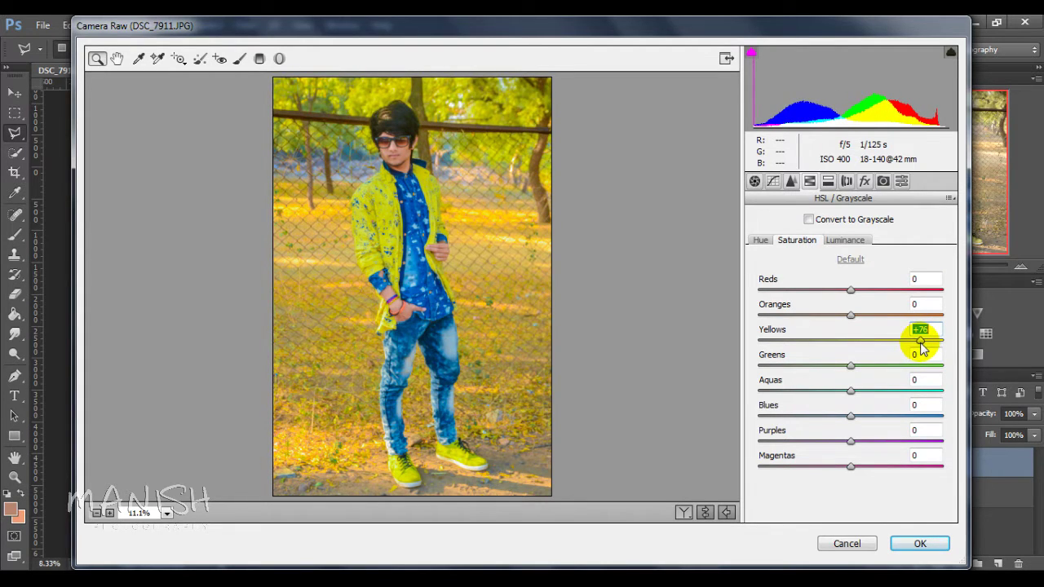
{"action": "left_click_drag", "start_coordinate": [921, 348], "coordinate": [923, 347]}
{"action": "left_click_drag", "start_coordinate": [851, 366], "coordinate": [922, 366]}
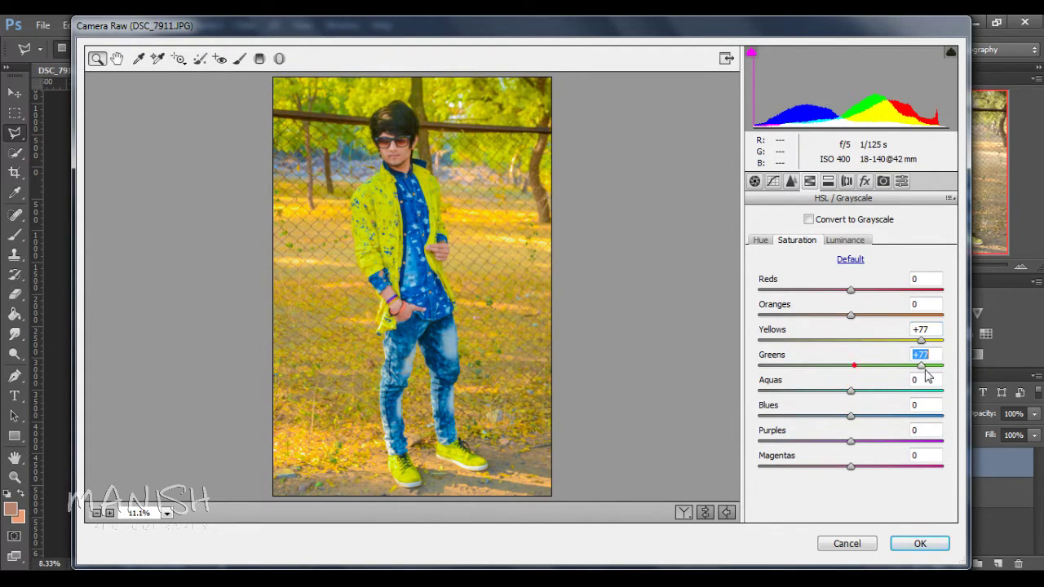
{"action": "mouse_move", "coordinate": [851, 391]}
{"action": "left_mouse_down"}
{"action": "mouse_move", "coordinate": [877, 391]}
{"action": "mouse_move", "coordinate": [877, 416]}
{"action": "left_mouse_up"}
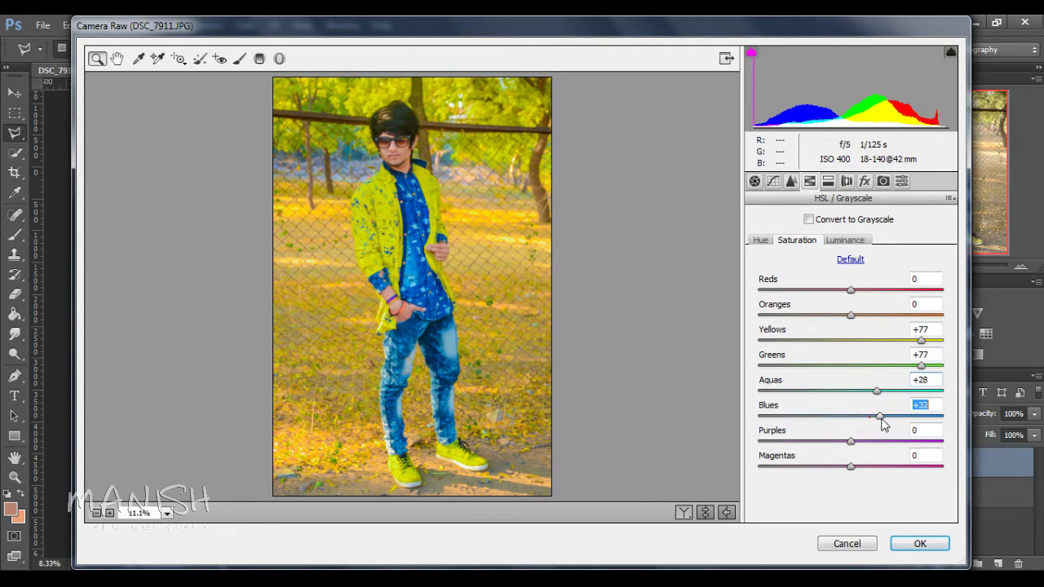
Shift Greens hue to -100 and Blues hue to +7, then apply the filter.
{"action": "left_click", "coordinate": [844, 240]}
{"action": "left_click", "coordinate": [760, 240]}
{"action": "left_click_drag", "start_coordinate": [851, 340], "coordinate": [764, 340]}
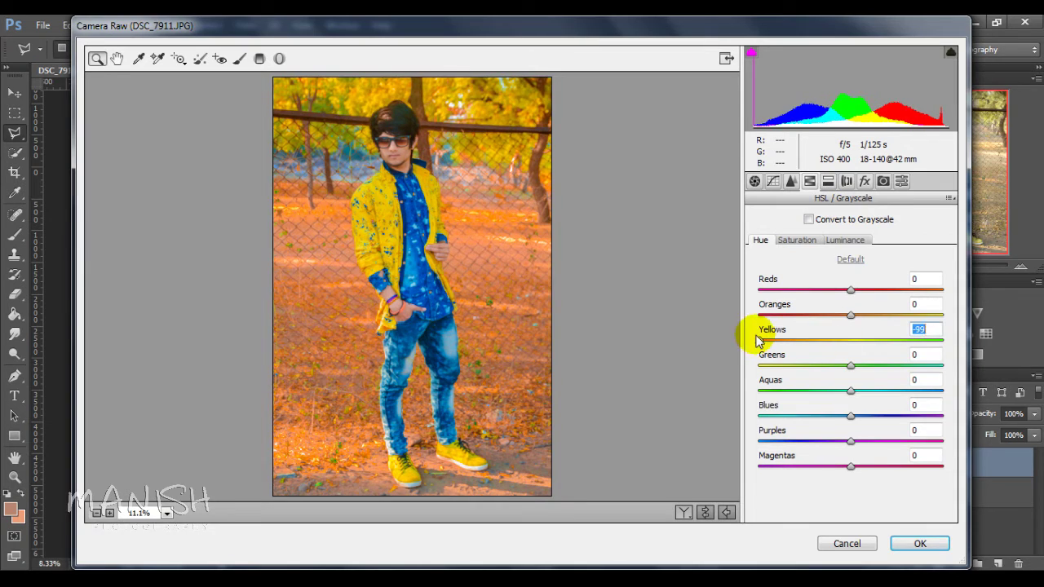
{"action": "double_click", "coordinate": [764, 340]}
{"action": "left_click", "coordinate": [795, 366]}
{"action": "left_click_drag", "start_coordinate": [735, 366], "coordinate": [735, 366]}
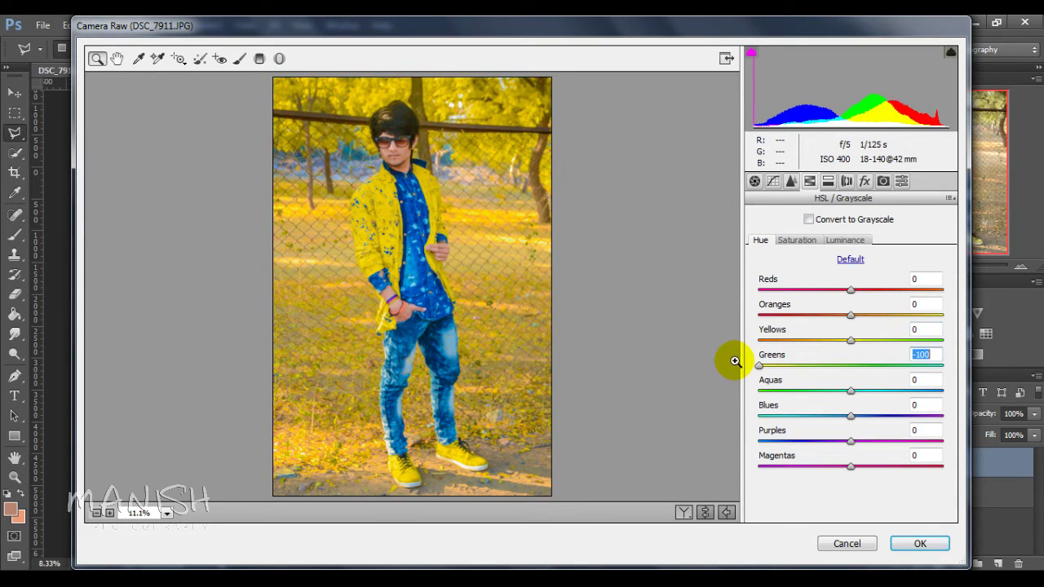
{"action": "left_click_drag", "start_coordinate": [854, 418], "coordinate": [863, 417]}
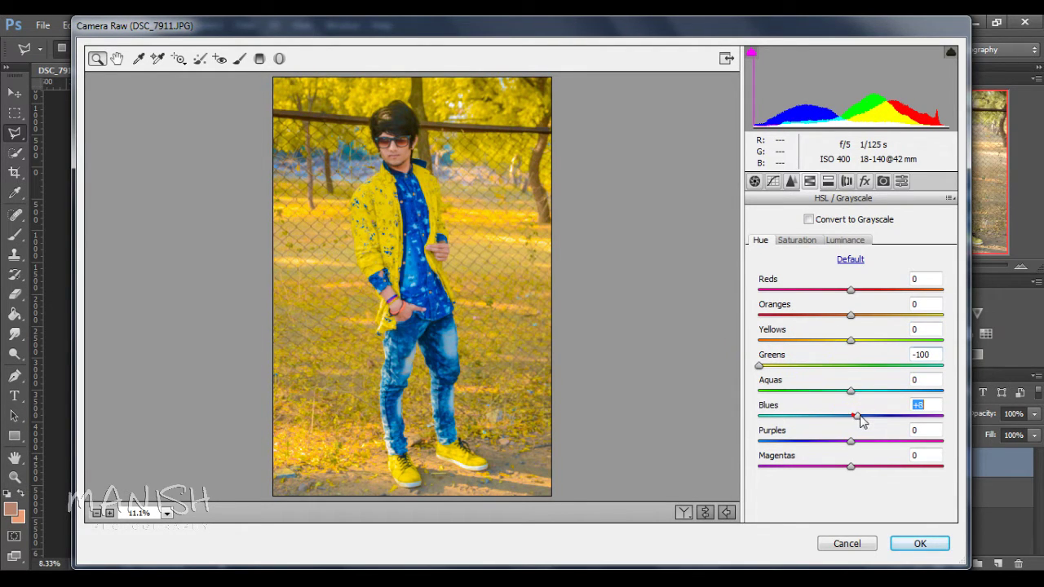
{"action": "left_click", "coordinate": [910, 542]}
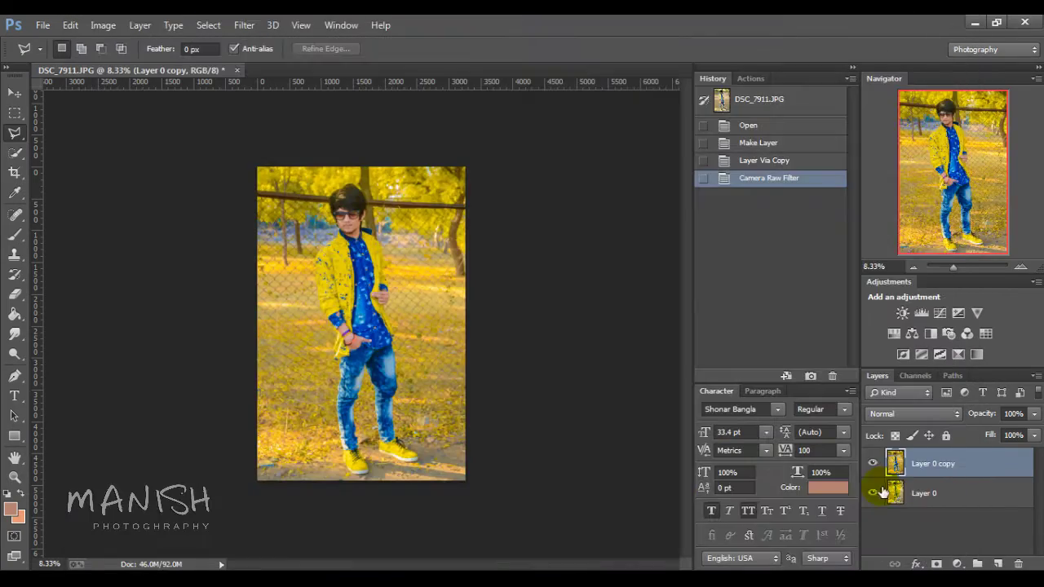
Duplicate the graded layer and zoom in closely on the man's face.
{"action": "key", "text": "ctrl+j"}
{"action": "scroll", "coordinate": [440, 310], "scroll_direction": "up", "scroll_amount": 2}
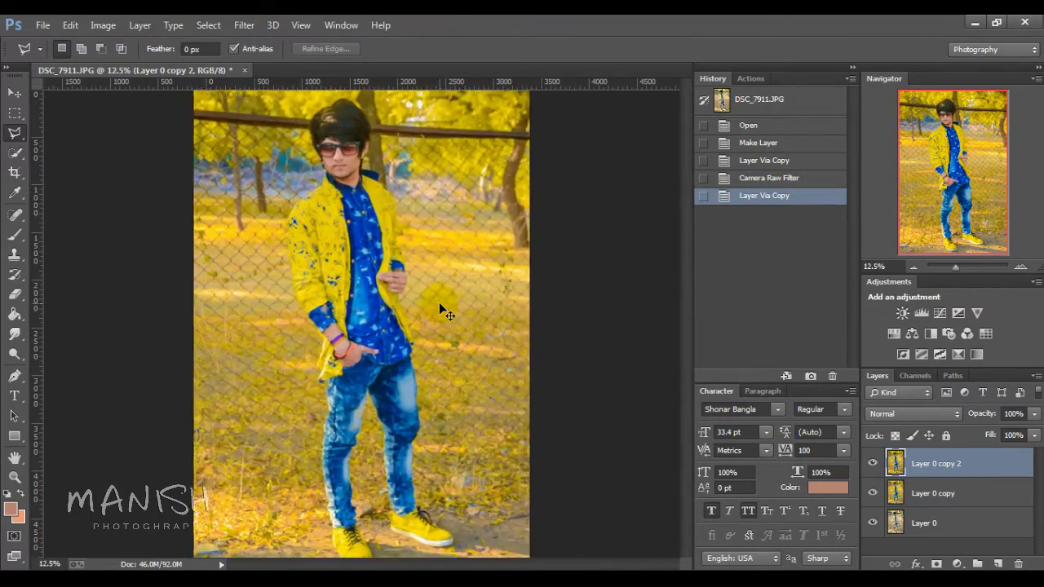
{"action": "scroll", "coordinate": [441, 310], "scroll_direction": "up", "scroll_amount": 1}
{"action": "scroll", "coordinate": [457, 261], "scroll_direction": "up", "scroll_amount": 1}
{"action": "left_click_drag", "start_coordinate": [477, 199], "coordinate": [489, 359]}
{"action": "scroll", "coordinate": [506, 343], "scroll_direction": "up", "scroll_amount": 1}
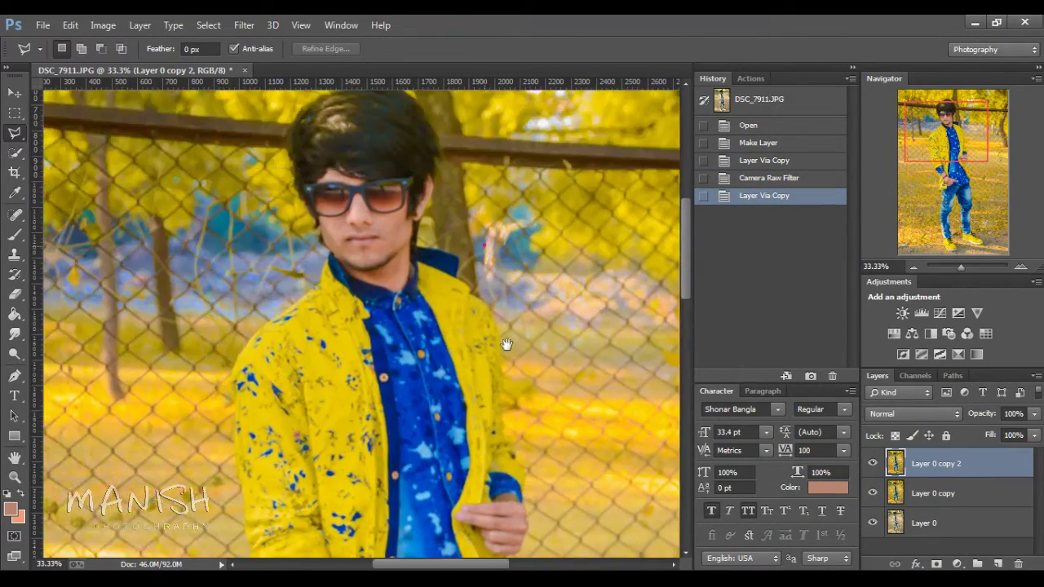
{"action": "scroll", "coordinate": [510, 343], "scroll_direction": "up", "scroll_amount": 1}
{"action": "scroll", "coordinate": [510, 343], "scroll_direction": "up", "scroll_amount": 1}
{"action": "scroll", "coordinate": [510, 343], "scroll_direction": "up", "scroll_amount": 1}
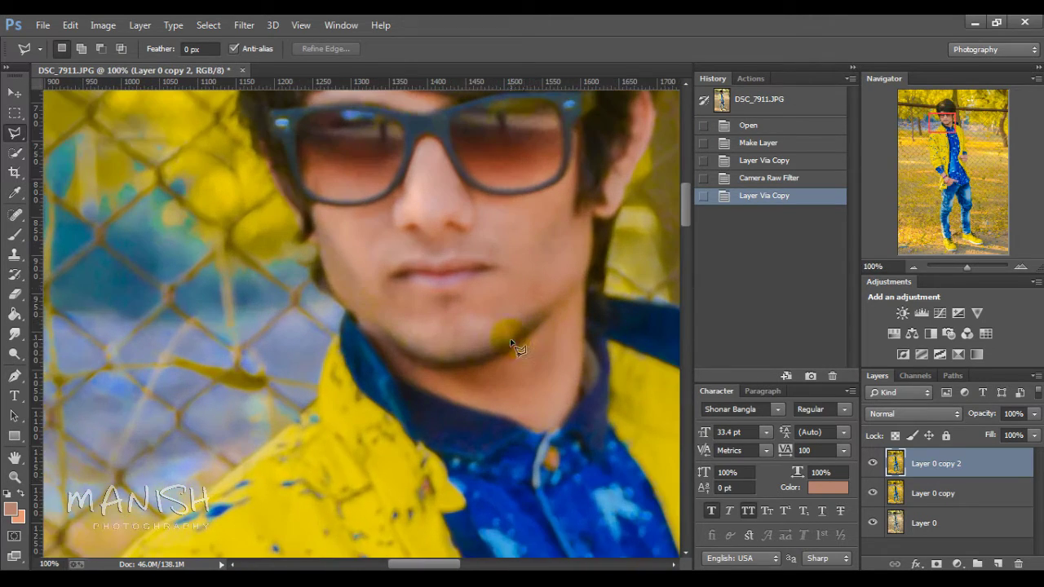
{"action": "left_click_drag", "start_coordinate": [526, 291], "coordinate": [508, 367]}
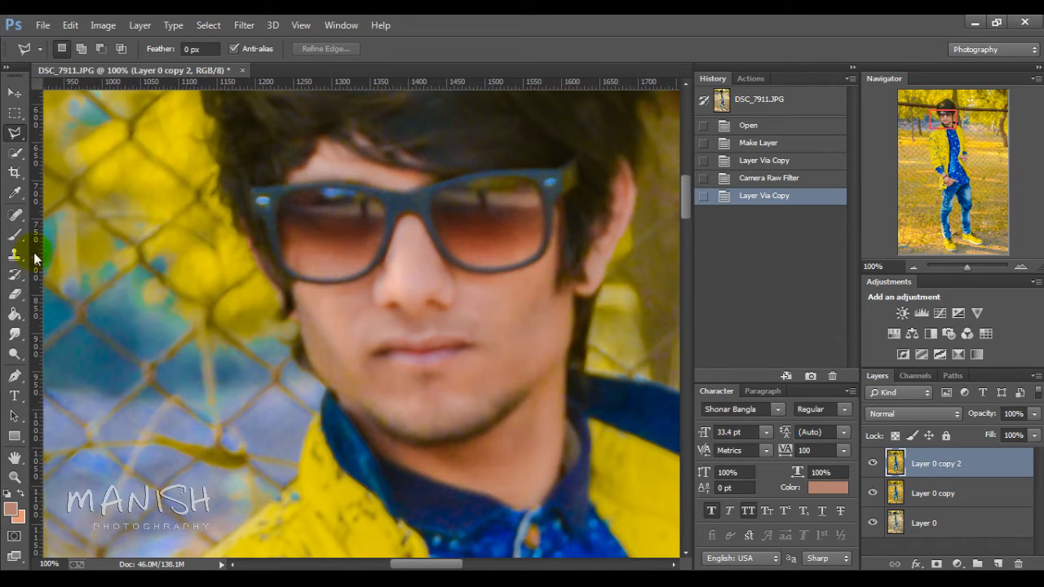
Spot-heal the jaw, cheek and chin blemishes at brush size 40, then merge visible and duplicate.
{"action": "left_click", "coordinate": [16, 222]}
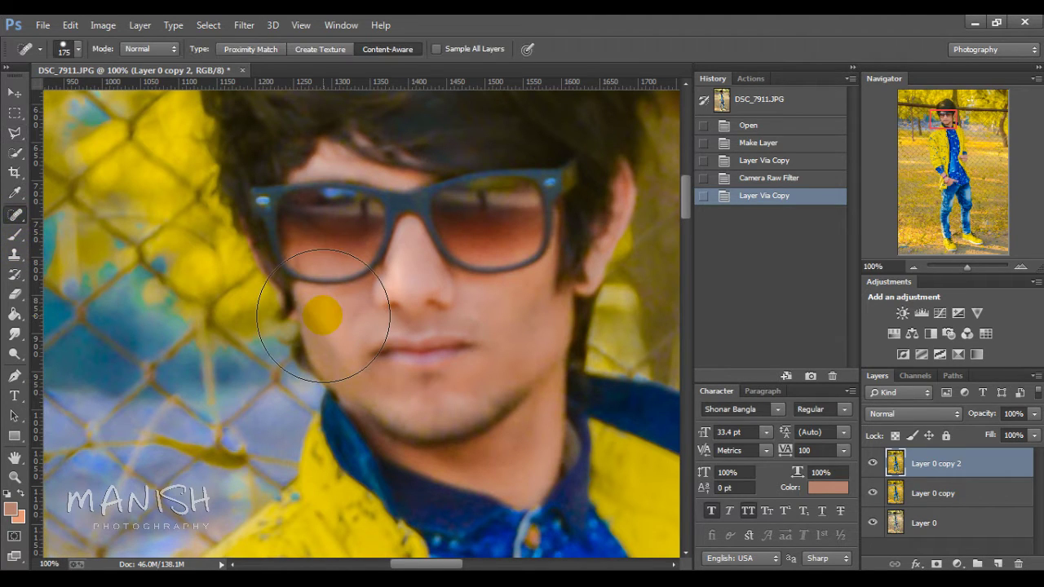
{"action": "key", "text": "bracketleft"}
{"action": "key", "text": "bracketleft"}
{"action": "key", "text": "bracketleft"}
{"action": "left_click_drag", "start_coordinate": [313, 320], "coordinate": [335, 356]}
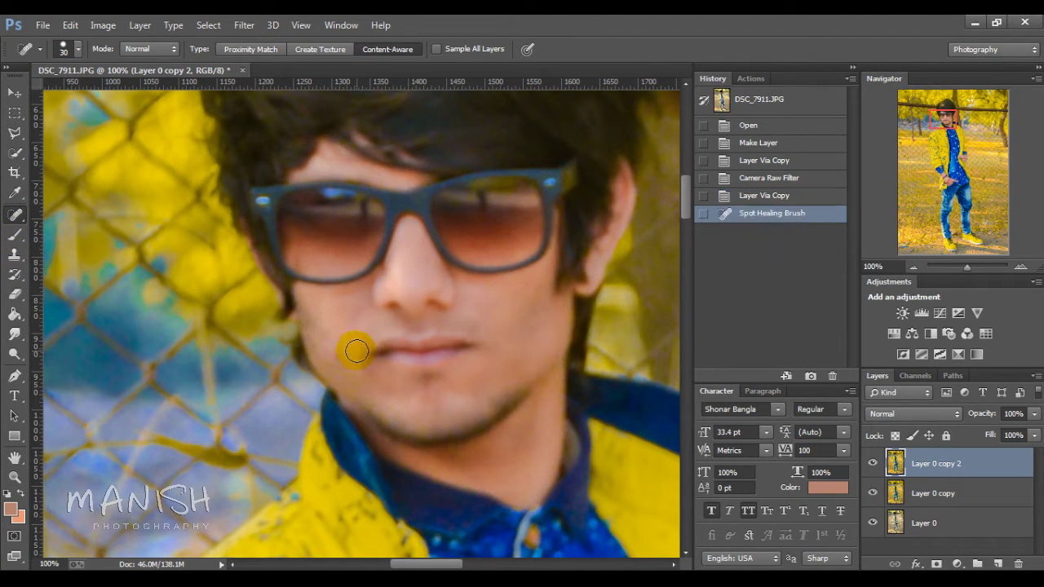
{"action": "key", "text": "ctrl+z"}
{"action": "left_click_drag", "start_coordinate": [316, 308], "coordinate": [343, 359]}
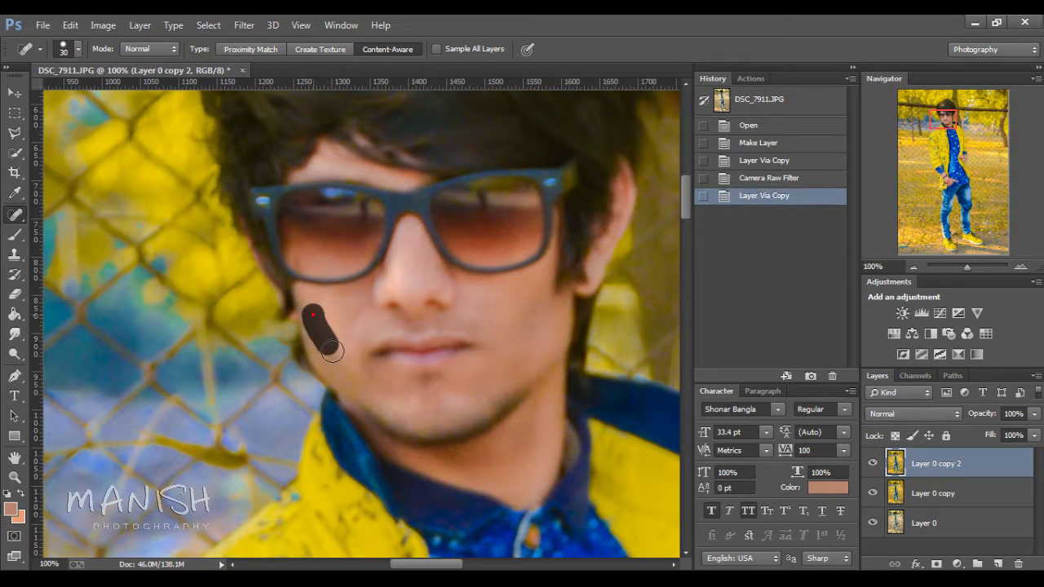
{"action": "left_click", "coordinate": [527, 318]}
{"action": "left_click", "coordinate": [510, 357]}
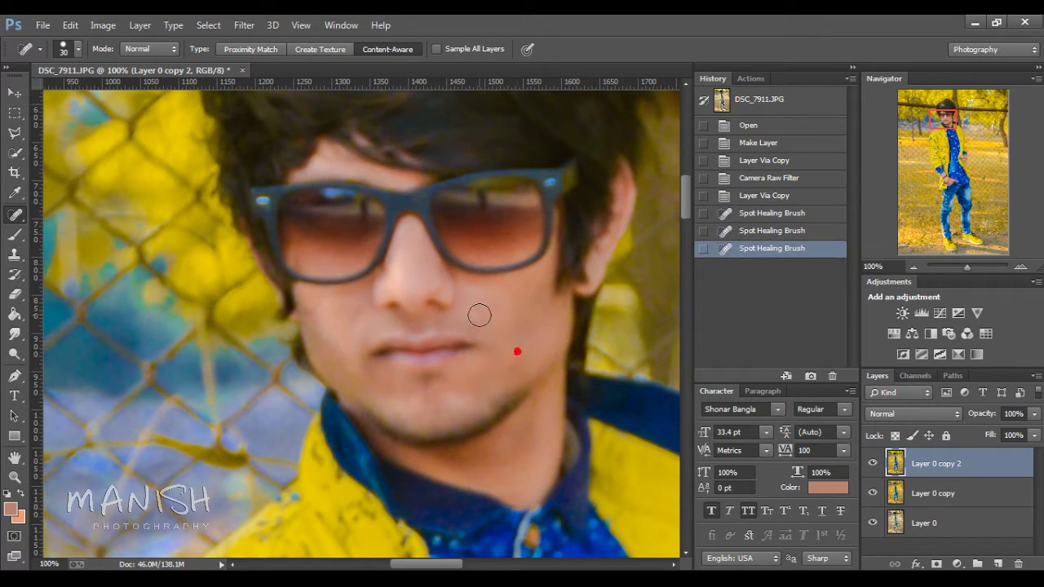
{"action": "key", "text": "ctrl+shift+e"}
{"action": "key", "text": "ctrl+j"}
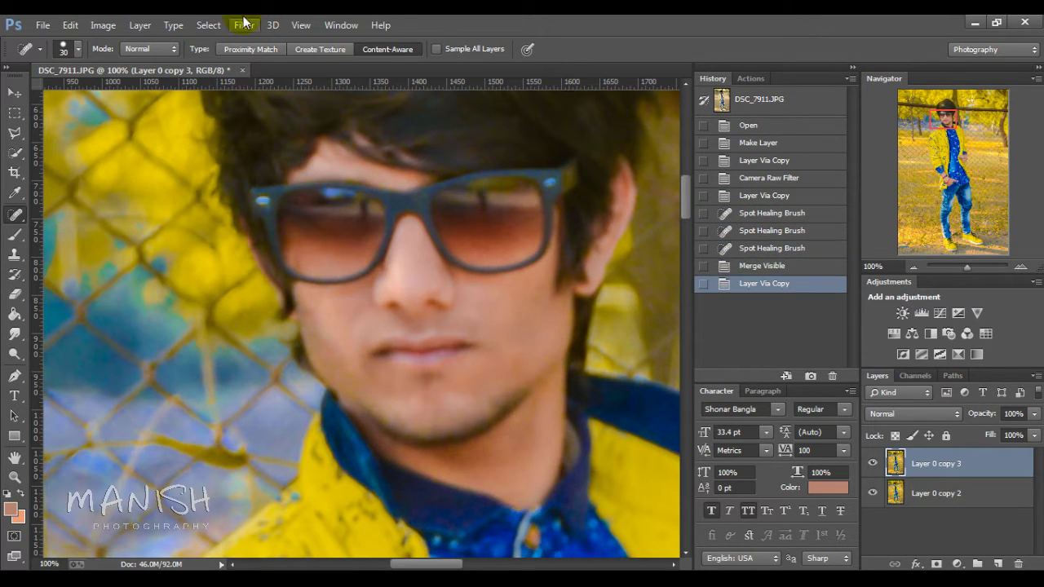
Sharpen Layer 0 copy 3 with Unsharp Mask, Radius 8.5 pixels and Threshold 6.
{"action": "left_click", "coordinate": [245, 24]}
{"action": "left_click", "coordinate": [513, 369]}
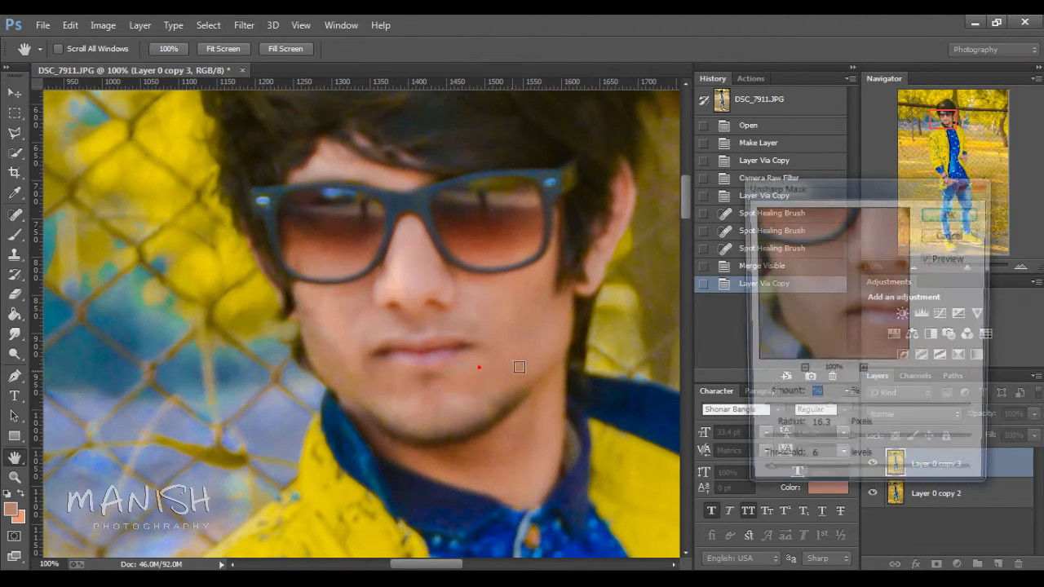
{"action": "left_click_drag", "start_coordinate": [844, 447], "coordinate": [834, 447]}
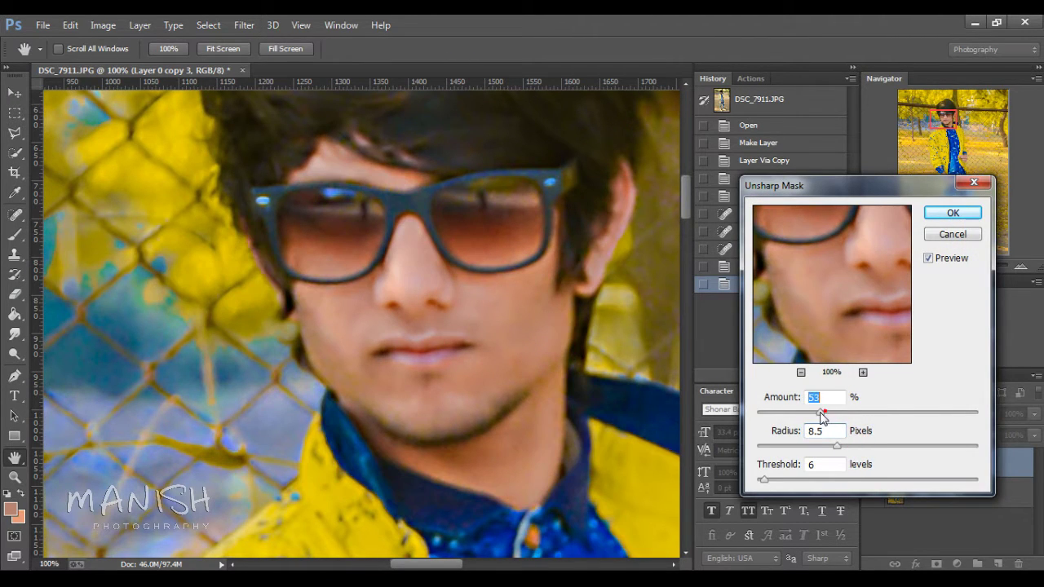
{"action": "key", "text": "Return"}
{"action": "key", "text": "ctrl+minus"}
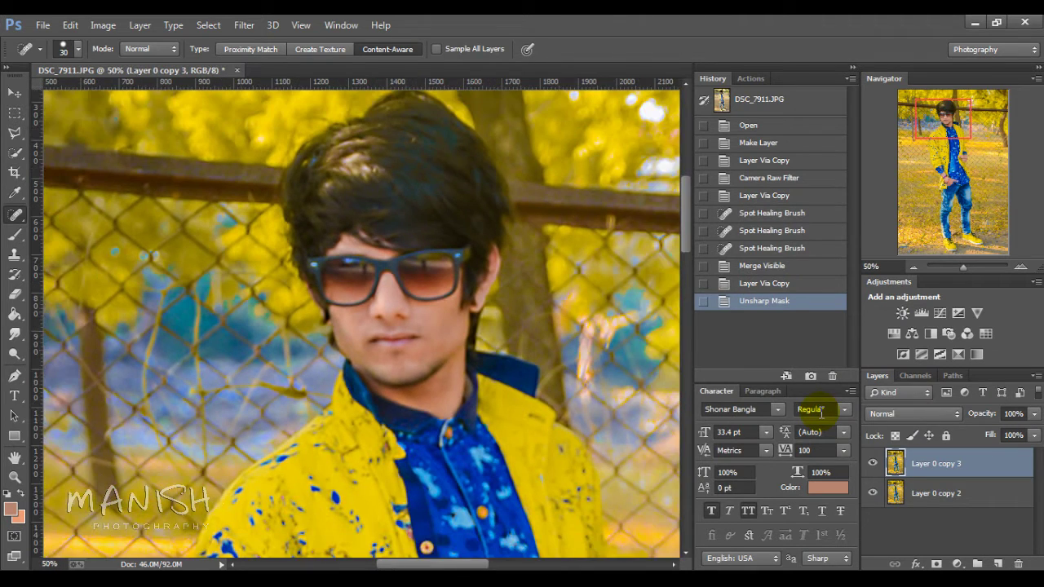
Duplicate the sharpened layer as Layer 0 copy 4 and zoom in on the head.
{"action": "key", "text": "ctrl+j"}
{"action": "key", "text": "ctrl+plus"}
{"action": "scroll", "coordinate": [542, 281], "scroll_direction": "up", "scroll_amount": 3}
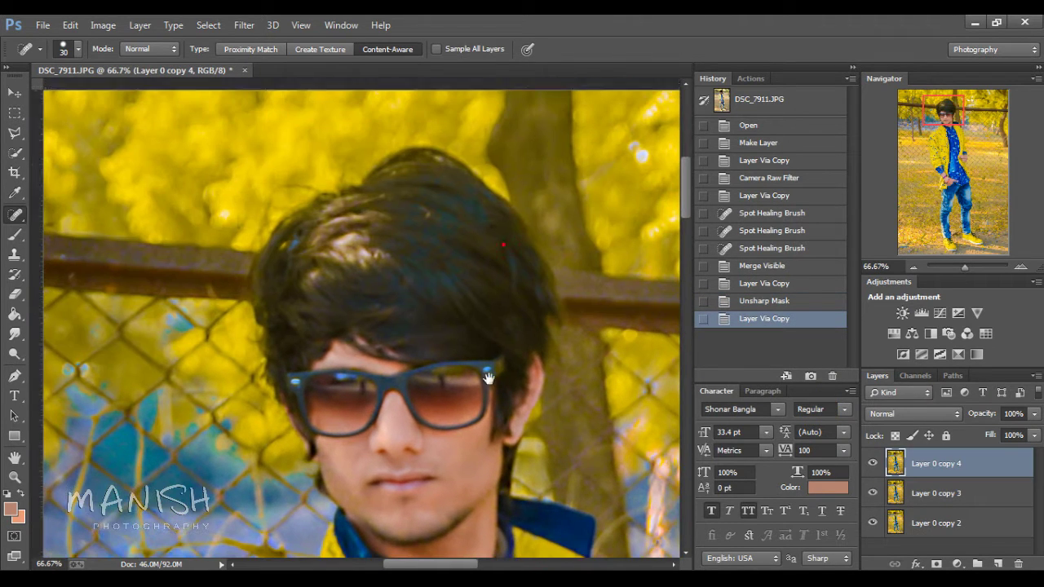
Smudge the top edge of the hair upward into painted strands.
{"action": "left_click", "coordinate": [15, 333]}
{"action": "left_click_drag", "start_coordinate": [531, 269], "coordinate": [559, 359]}
{"action": "key", "text": "bracketleft"}
{"action": "mouse_move", "coordinate": [401, 250]}
{"action": "left_mouse_down"}
{"action": "mouse_move", "coordinate": [343, 191]}
{"action": "mouse_move", "coordinate": [497, 184]}
{"action": "left_mouse_up"}
{"action": "left_click_drag", "start_coordinate": [281, 244], "coordinate": [391, 147]}
{"action": "left_click_drag", "start_coordinate": [383, 163], "coordinate": [469, 145]}
{"action": "left_click_drag", "start_coordinate": [424, 187], "coordinate": [441, 147]}
{"action": "left_click_drag", "start_coordinate": [408, 212], "coordinate": [383, 147]}
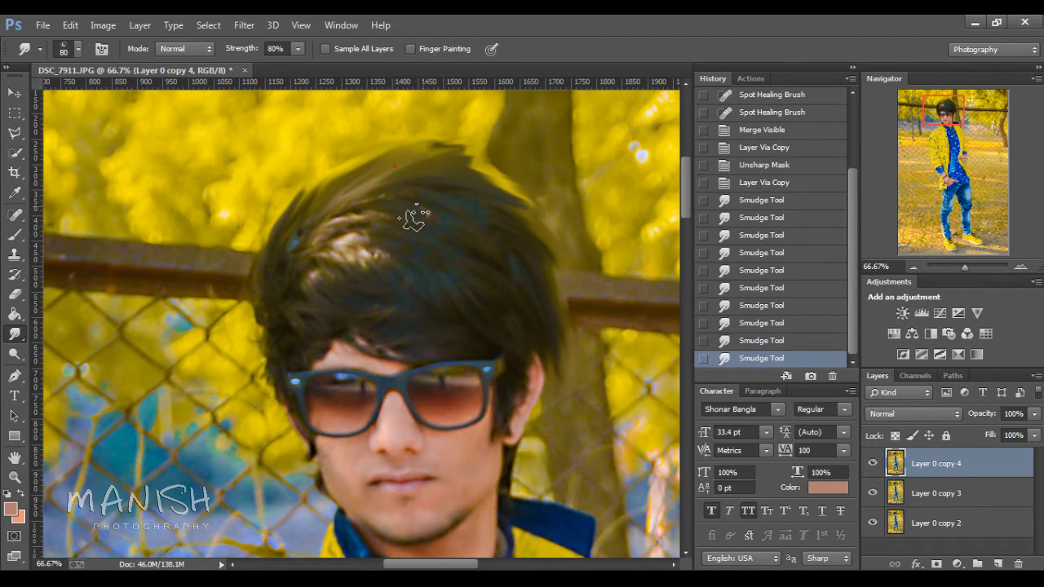
Smudge the right and left sides of the hair and the bangs above the glasses.
{"action": "left_click_drag", "start_coordinate": [489, 342], "coordinate": [506, 371]}
{"action": "left_click_drag", "start_coordinate": [534, 355], "coordinate": [571, 415]}
{"action": "left_click_drag", "start_coordinate": [269, 216], "coordinate": [249, 298]}
{"action": "mouse_move", "coordinate": [432, 204]}
{"action": "left_mouse_down"}
{"action": "mouse_move", "coordinate": [380, 310]}
{"action": "mouse_move", "coordinate": [471, 341]}
{"action": "left_mouse_up"}
{"action": "key", "text": "ctrl+minus"}
{"action": "key", "text": "ctrl+minus"}
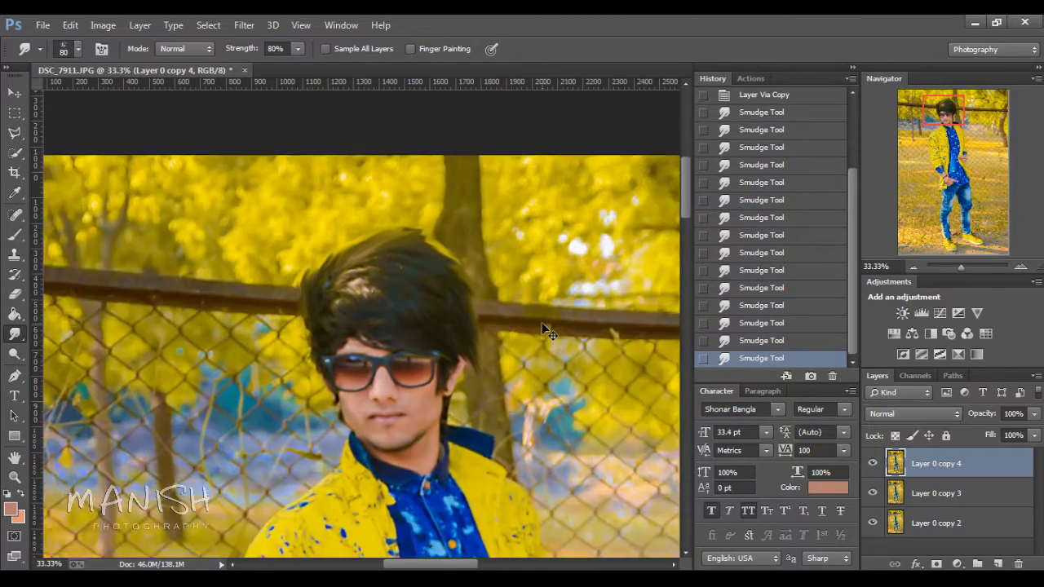
{"action": "key", "text": "ctrl+plus"}
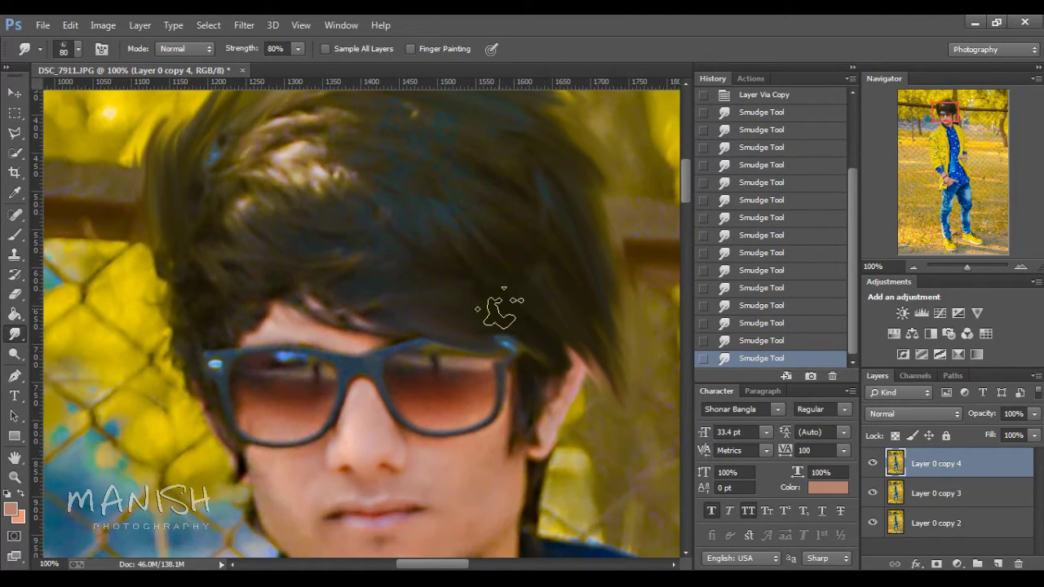
Erase the overdone smudging along the top hair edge.
{"action": "key", "text": "e"}
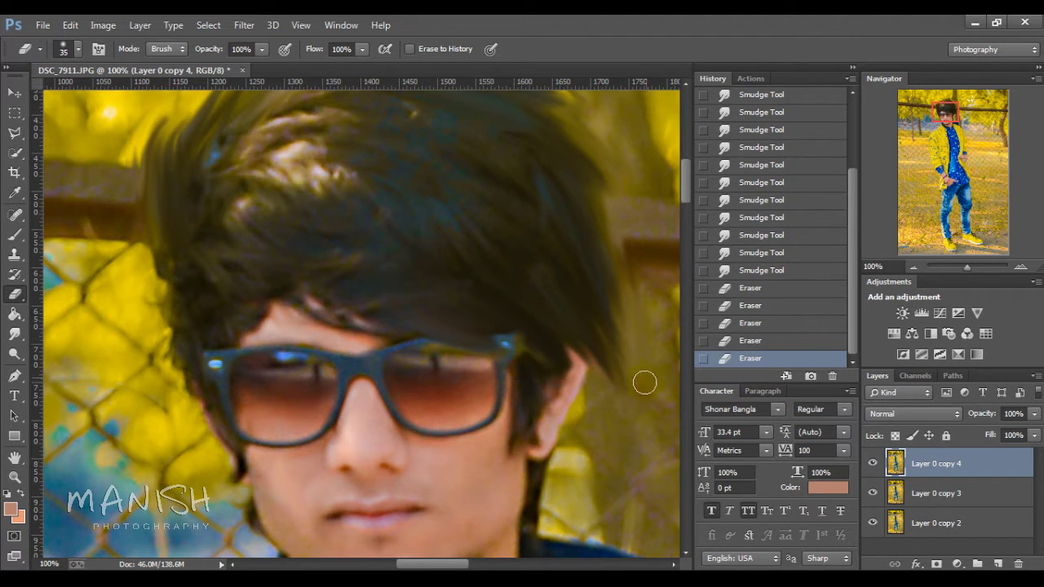
{"action": "scroll", "coordinate": [636, 211], "scroll_direction": "up", "scroll_amount": 3}
{"action": "key", "text": "bracketright"}
{"action": "mouse_move", "coordinate": [479, 139]}
{"action": "left_mouse_down"}
{"action": "mouse_move", "coordinate": [465, 145]}
{"action": "mouse_move", "coordinate": [524, 182]}
{"action": "mouse_move", "coordinate": [371, 163]}
{"action": "mouse_move", "coordinate": [241, 194]}
{"action": "left_mouse_up"}
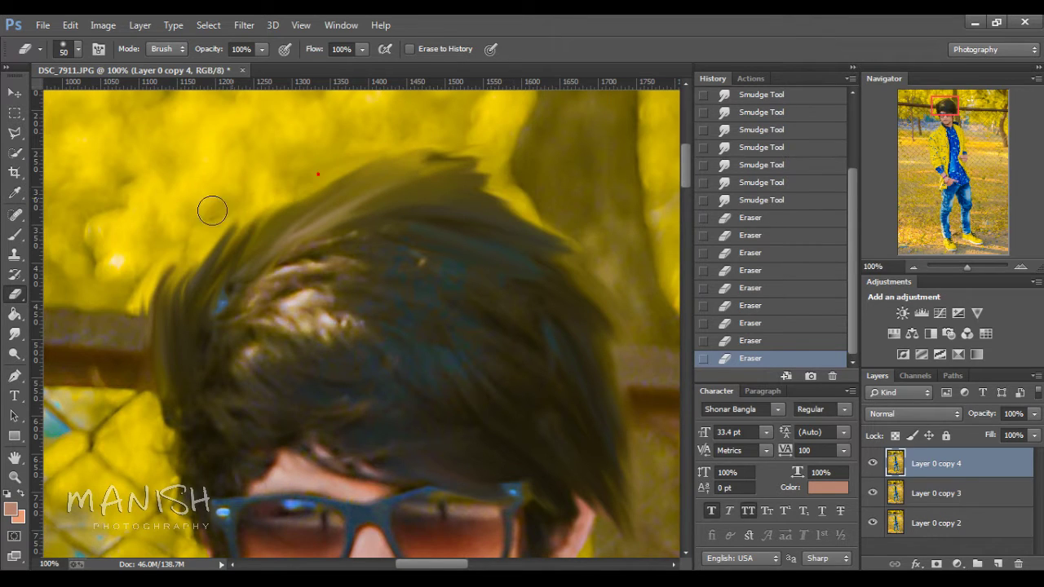
Smudge additional strands along the hair edge with a slightly smaller brush.
{"action": "left_click", "coordinate": [14, 336]}
{"action": "left_click_drag", "start_coordinate": [322, 170], "coordinate": [420, 193]}
{"action": "scroll", "coordinate": [420, 194], "scroll_direction": "up", "scroll_amount": 2}
{"action": "left_click_drag", "start_coordinate": [501, 244], "coordinate": [491, 221]}
{"action": "scroll", "coordinate": [492, 221], "scroll_direction": "left", "scroll_amount": 3}
{"action": "key", "text": "bracketleft"}
{"action": "mouse_move", "coordinate": [335, 309]}
{"action": "left_mouse_down"}
{"action": "mouse_move", "coordinate": [347, 274]}
{"action": "mouse_move", "coordinate": [392, 280]}
{"action": "left_mouse_up"}
{"action": "scroll", "coordinate": [347, 273], "scroll_direction": "down", "scroll_amount": 2}
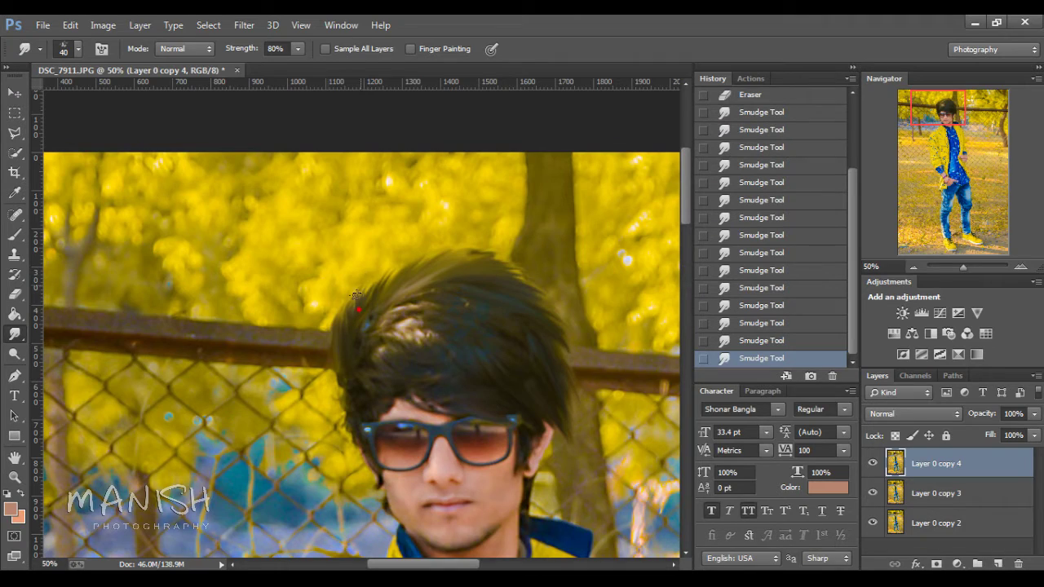
{"action": "scroll", "coordinate": [456, 313], "scroll_direction": "down", "scroll_amount": 1}
{"action": "scroll", "coordinate": [456, 313], "scroll_direction": "down", "scroll_amount": 2}
{"action": "scroll", "coordinate": [456, 314], "scroll_direction": "down", "scroll_amount": 1}
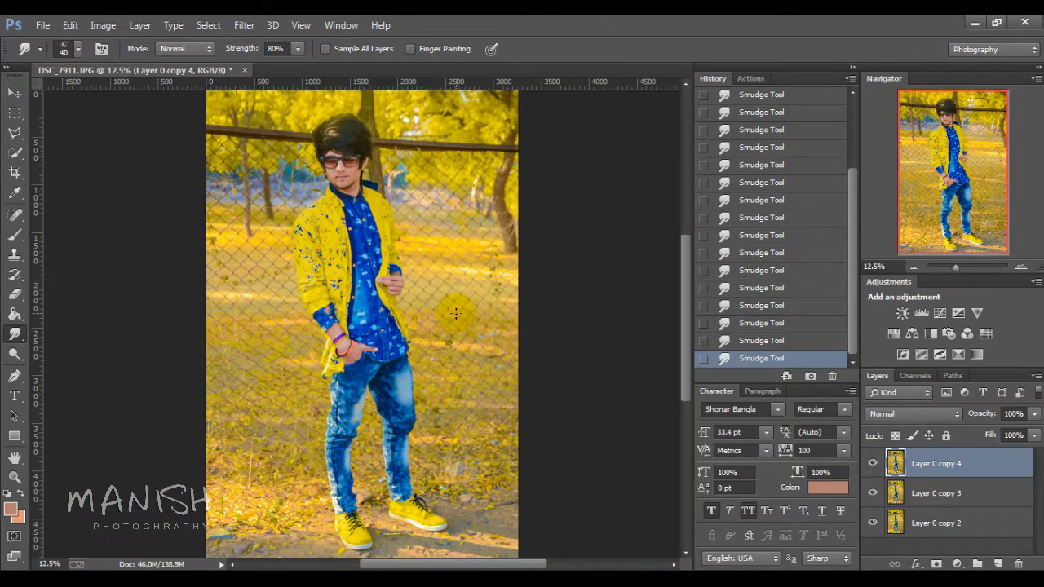
Apply Oil Paint with Shine 0 to a merged duplicate, then merge and duplicate as Layer 0 copy 6.
{"action": "key", "text": "ctrl+shift+e"}
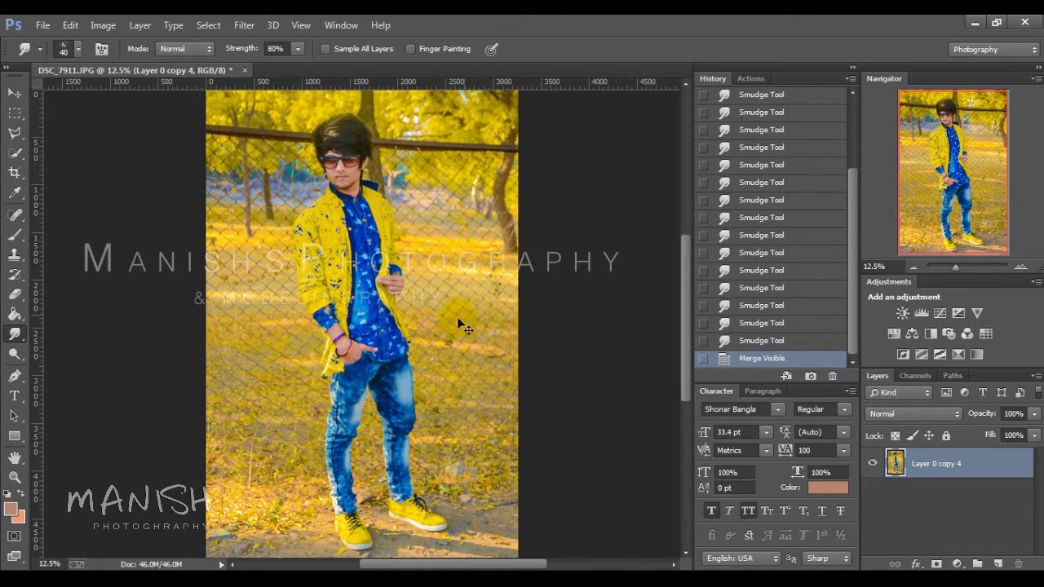
{"action": "key", "text": "ctrl+j"}
{"action": "left_click", "coordinate": [244, 25]}
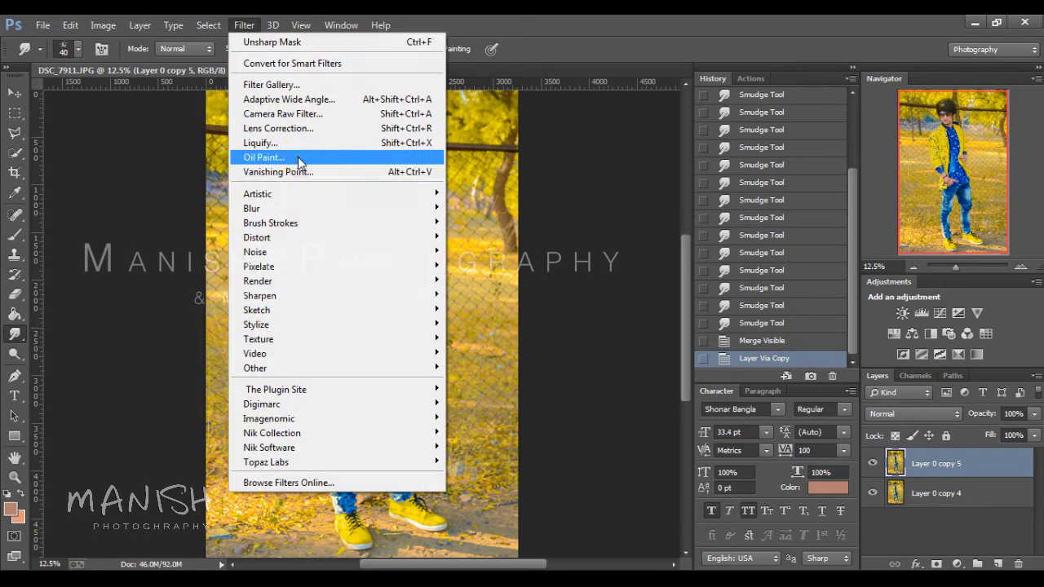
{"action": "left_click", "coordinate": [299, 158]}
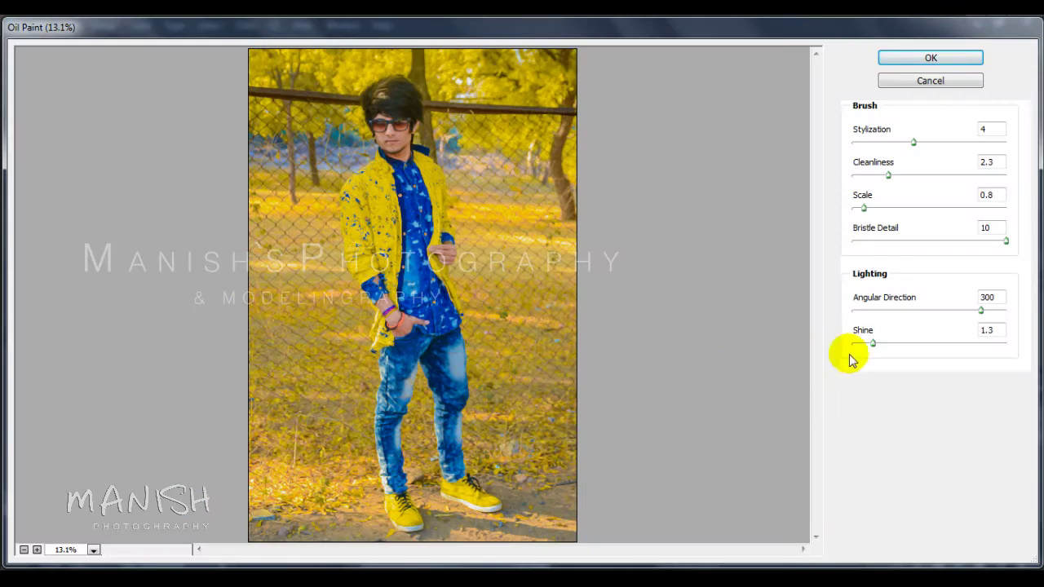
{"action": "left_click_drag", "start_coordinate": [872, 344], "coordinate": [832, 349]}
{"action": "type", "text": "0"}
{"action": "left_click", "coordinate": [914, 58]}
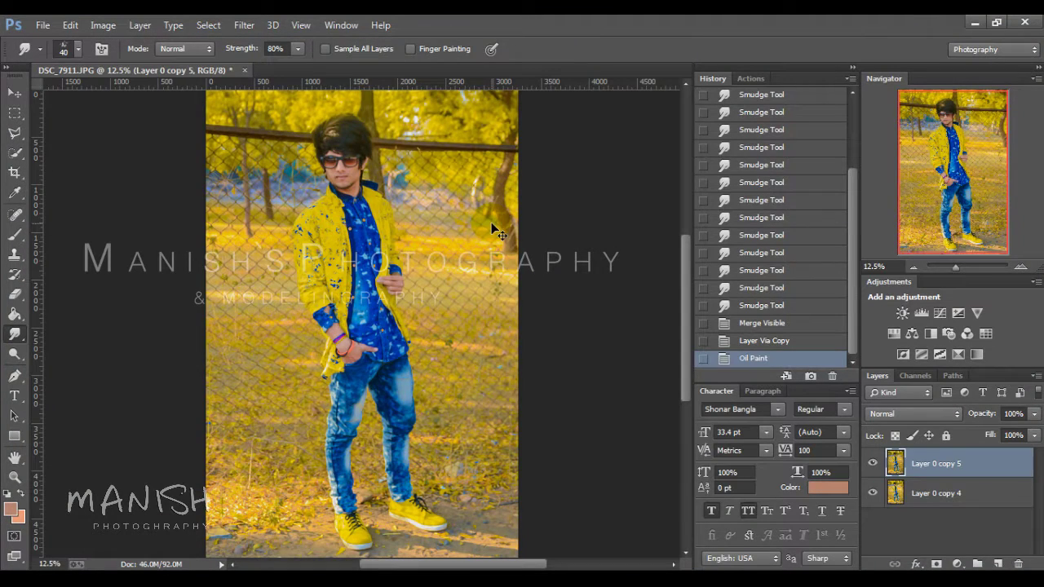
{"action": "key", "text": "ctrl+shift+e"}
{"action": "key", "text": "ctrl+j"}
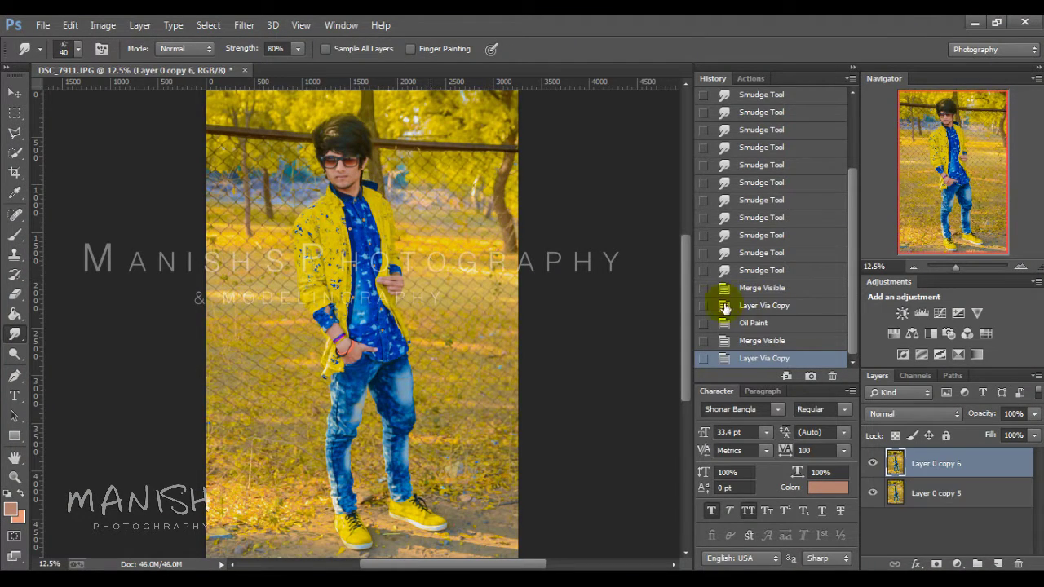
Set Levels input black to 17, check the face, then merge visible into duplicate Layer 0 copy 7.
{"action": "key", "text": "ctrl+l"}
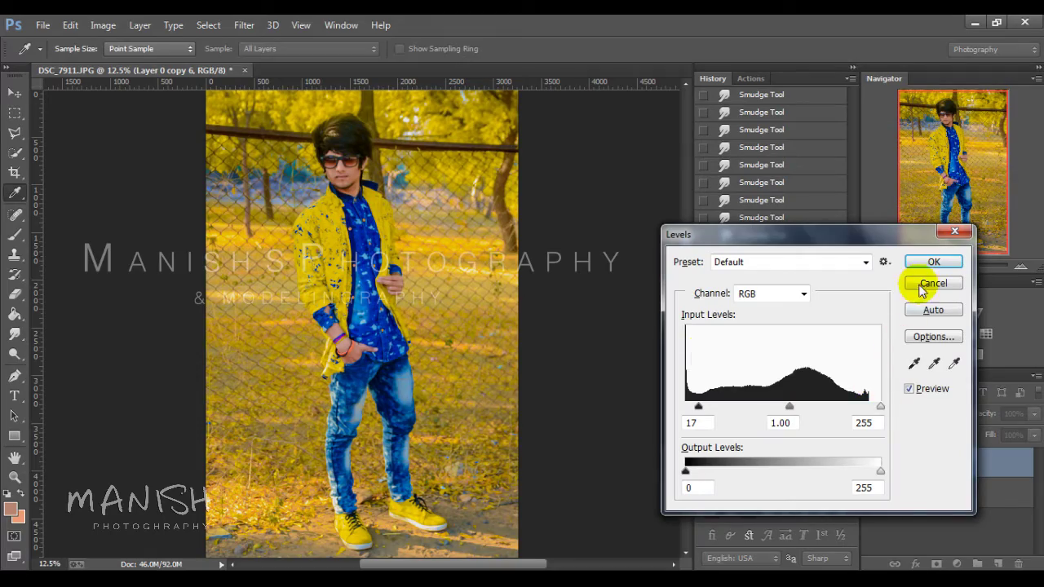
{"action": "left_click", "coordinate": [933, 262]}
{"action": "scroll", "coordinate": [429, 221], "scroll_direction": "up", "scroll_amount": 4}
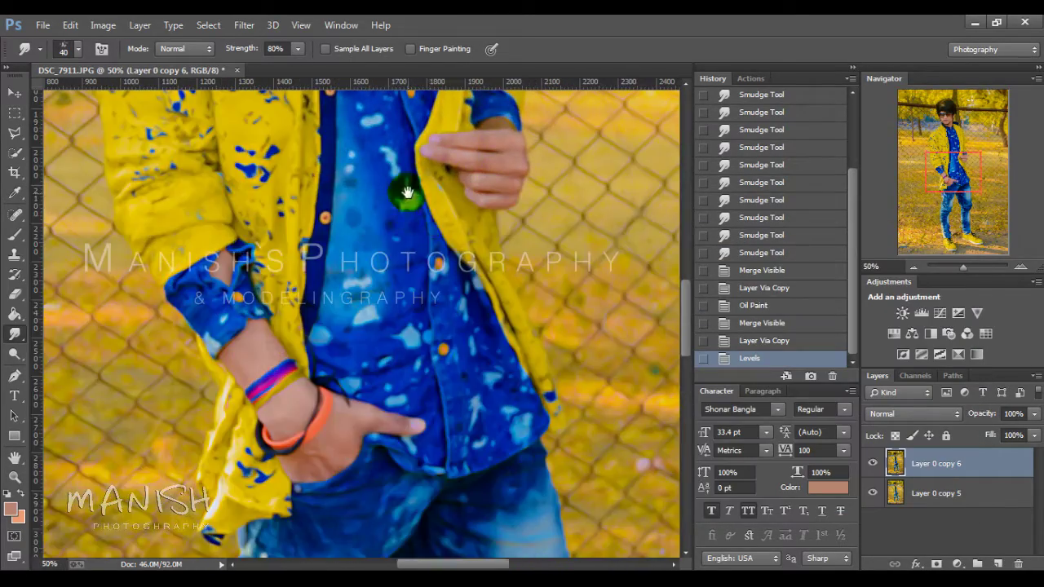
{"action": "left_click_drag", "start_coordinate": [407, 192], "coordinate": [499, 389]}
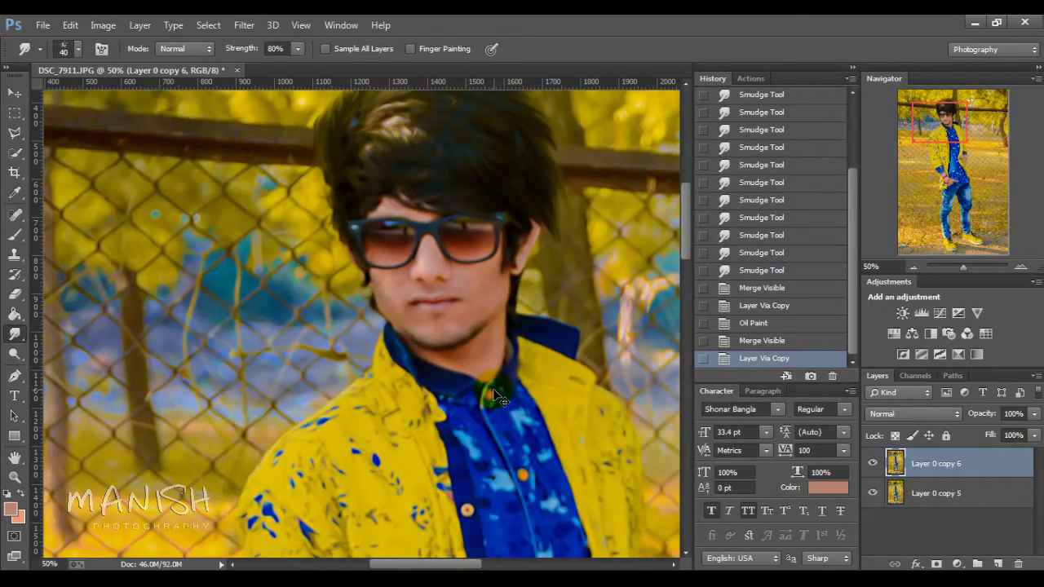
{"action": "scroll", "coordinate": [495, 384], "scroll_direction": "down", "scroll_amount": 1}
{"action": "scroll", "coordinate": [495, 383], "scroll_direction": "down", "scroll_amount": 1}
{"action": "scroll", "coordinate": [495, 383], "scroll_direction": "down", "scroll_amount": 1}
{"action": "scroll", "coordinate": [495, 383], "scroll_direction": "down", "scroll_amount": 1}
{"action": "key", "text": "ctrl+shift+e"}
{"action": "key", "text": "ctrl+j"}
In Camera Raw, set Clarity +33, Contrast +14, Highlights -58, Whites -63, lifting blacks and shadows.
{"action": "left_click", "coordinate": [253, 29]}
{"action": "left_click", "coordinate": [273, 112]}
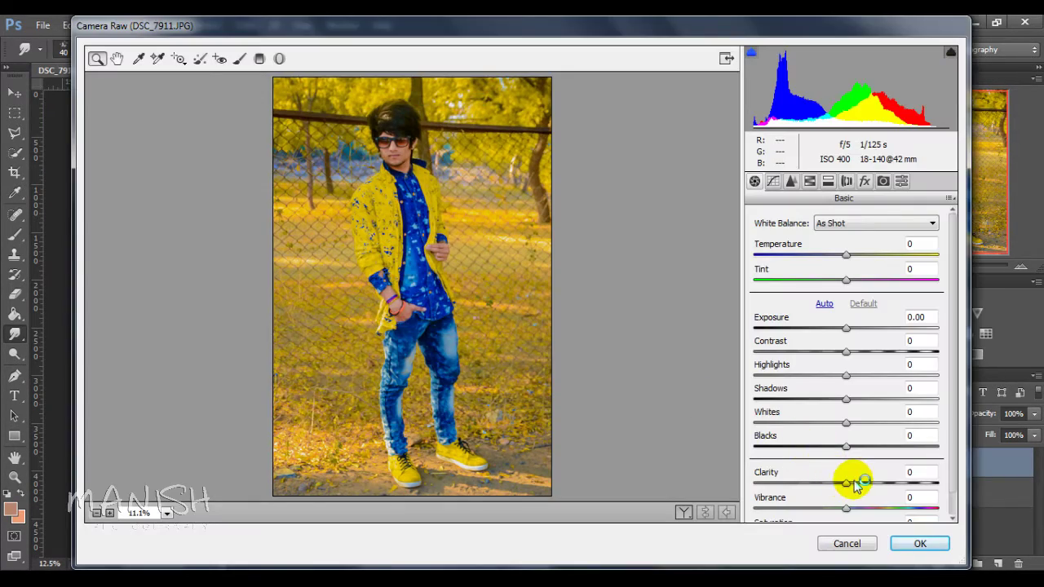
{"action": "left_click_drag", "start_coordinate": [862, 487], "coordinate": [869, 487]}
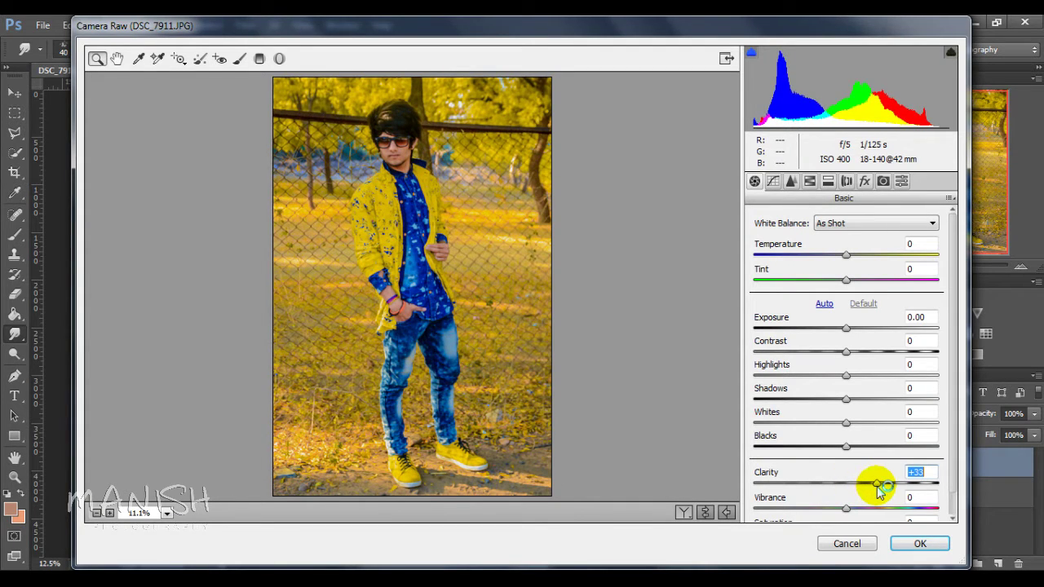
{"action": "mouse_move", "coordinate": [846, 447]}
{"action": "left_mouse_down"}
{"action": "mouse_move", "coordinate": [881, 448]}
{"action": "mouse_move", "coordinate": [788, 423]}
{"action": "left_mouse_up"}
{"action": "mouse_move", "coordinate": [848, 400]}
{"action": "left_mouse_down"}
{"action": "mouse_move", "coordinate": [896, 413]}
{"action": "mouse_move", "coordinate": [764, 377]}
{"action": "mouse_move", "coordinate": [792, 375]}
{"action": "left_mouse_up"}
{"action": "left_click_drag", "start_coordinate": [851, 350], "coordinate": [864, 357]}
{"action": "left_click_drag", "start_coordinate": [846, 255], "coordinate": [850, 258]}
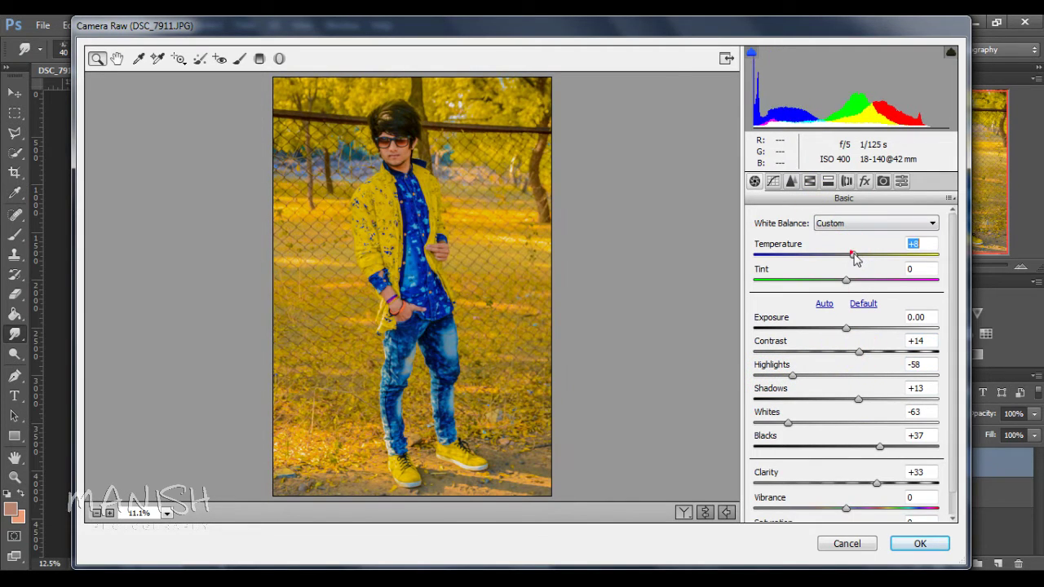
Raise HSL luminance of Reds to +8, Oranges to +16 and Blues to +19.
{"action": "left_click", "coordinate": [828, 182]}
{"action": "left_click", "coordinate": [811, 242]}
{"action": "left_click", "coordinate": [853, 241]}
{"action": "left_click", "coordinate": [871, 317]}
{"action": "left_click_drag", "start_coordinate": [869, 317], "coordinate": [858, 294]}
{"action": "left_click_drag", "start_coordinate": [850, 416], "coordinate": [870, 421]}
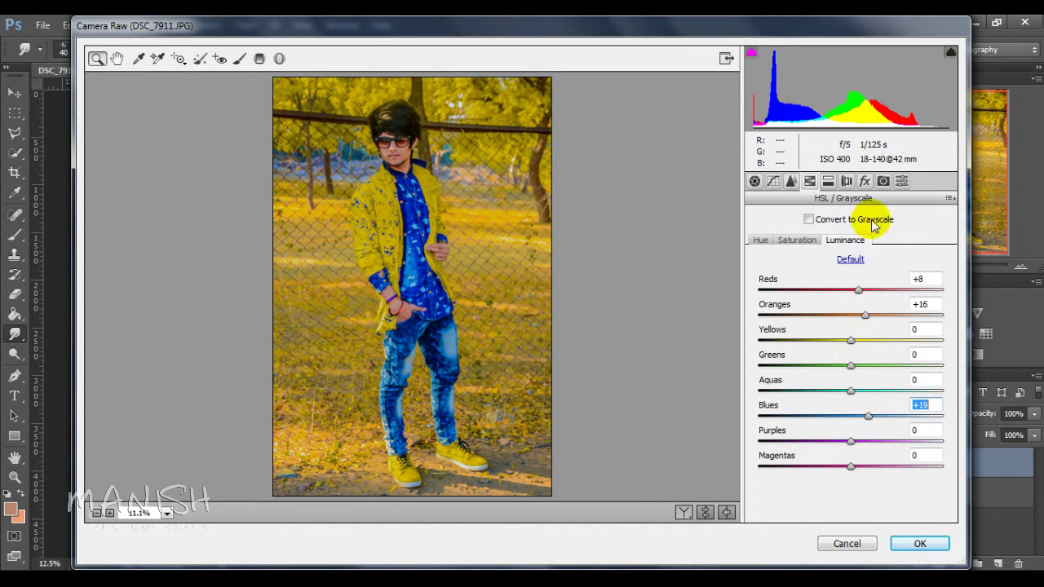
Drag a graduated filter from the photo's bottom edge up to the hips.
{"action": "left_click", "coordinate": [259, 58]}
{"action": "left_click", "coordinate": [389, 492]}
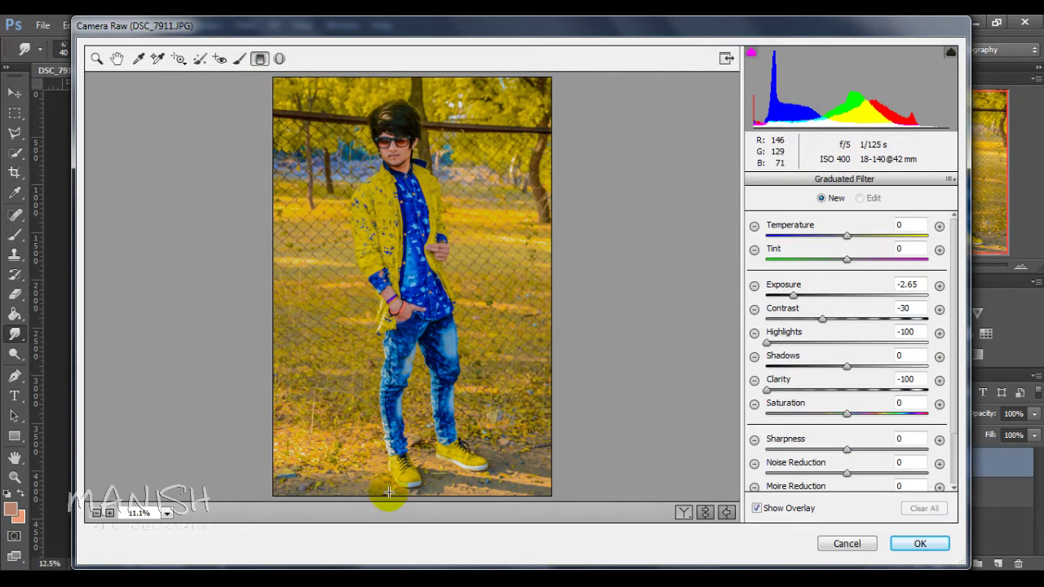
{"action": "left_click_drag", "start_coordinate": [394, 458], "coordinate": [393, 336]}
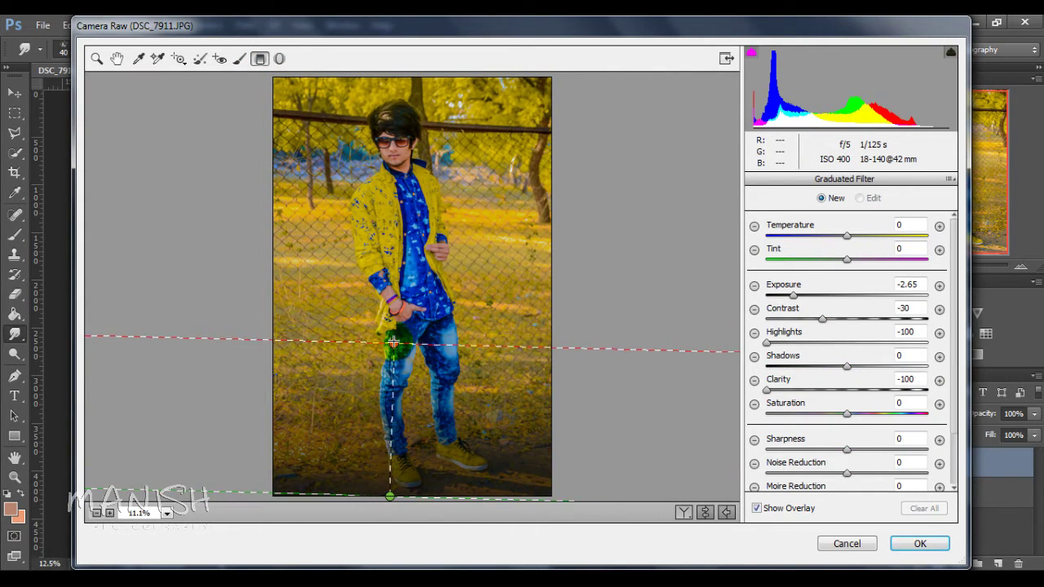
{"action": "left_click_drag", "start_coordinate": [393, 335], "coordinate": [391, 335]}
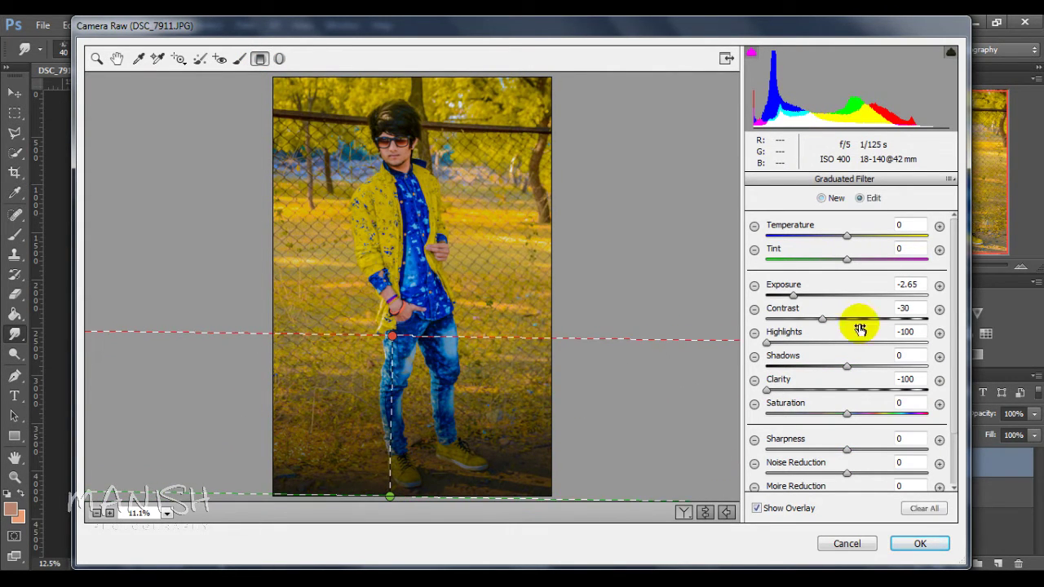
Set the gradient to Exposure -0.35, Contrast +41, Highlights -47 and apply it.
{"action": "type", "text": "0"}
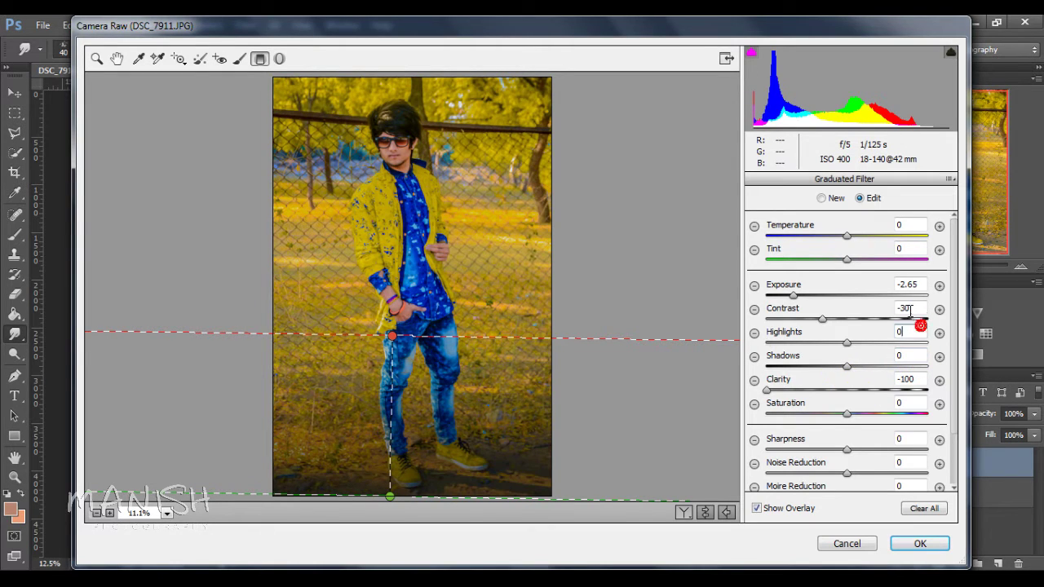
{"action": "type", "text": "0"}
{"action": "left_click", "coordinate": [907, 379]}
{"action": "type", "text": "0"}
{"action": "left_click", "coordinate": [838, 359]}
{"action": "mouse_move", "coordinate": [843, 348]}
{"action": "left_mouse_down"}
{"action": "mouse_move", "coordinate": [809, 343]}
{"action": "mouse_move", "coordinate": [881, 326]}
{"action": "left_mouse_up"}
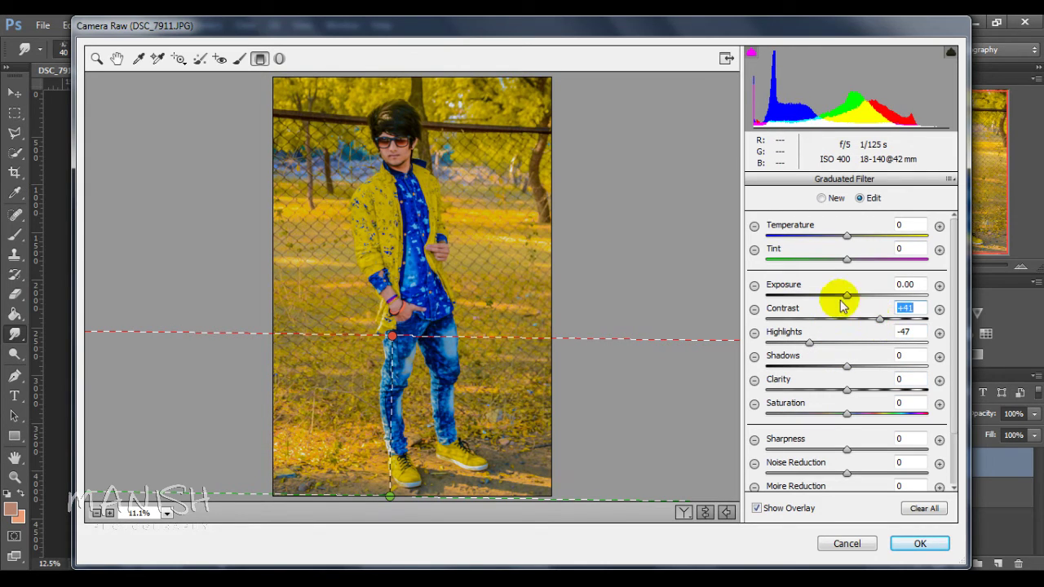
{"action": "left_click_drag", "start_coordinate": [846, 296], "coordinate": [840, 297]}
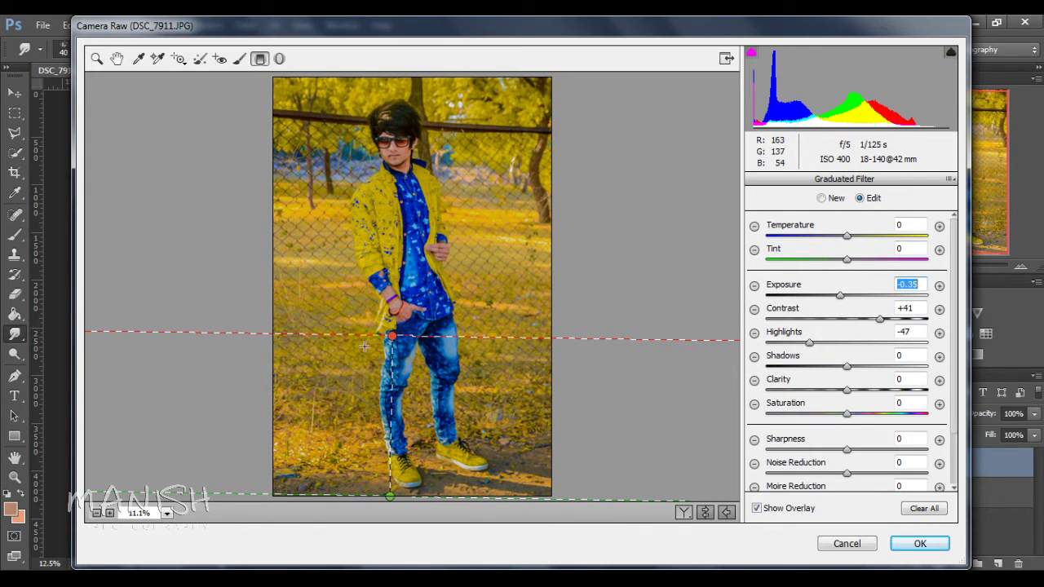
{"action": "left_click", "coordinate": [920, 544]}
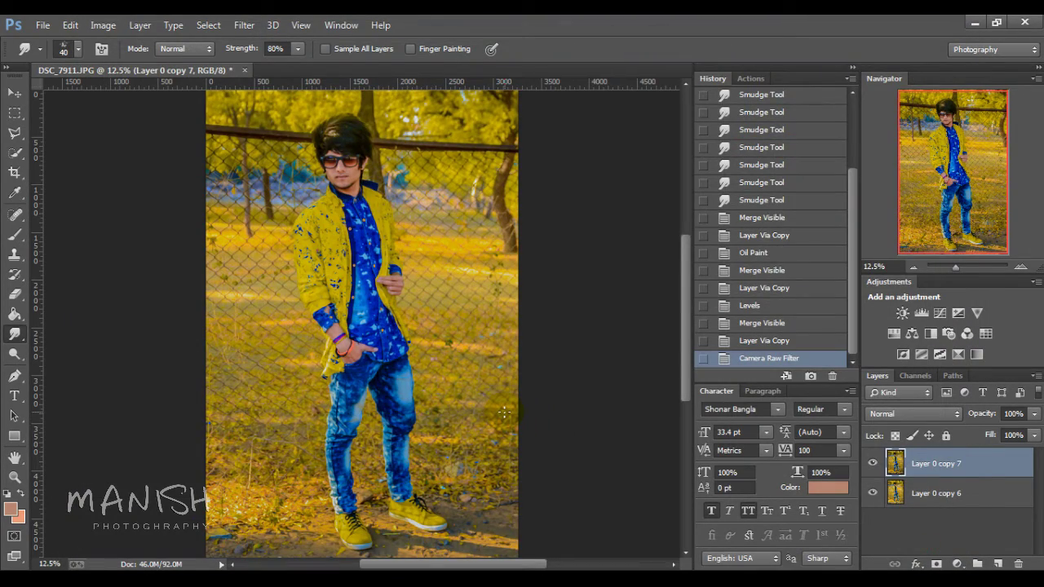
{"action": "scroll", "coordinate": [502, 405], "scroll_direction": "up", "scroll_amount": 3}
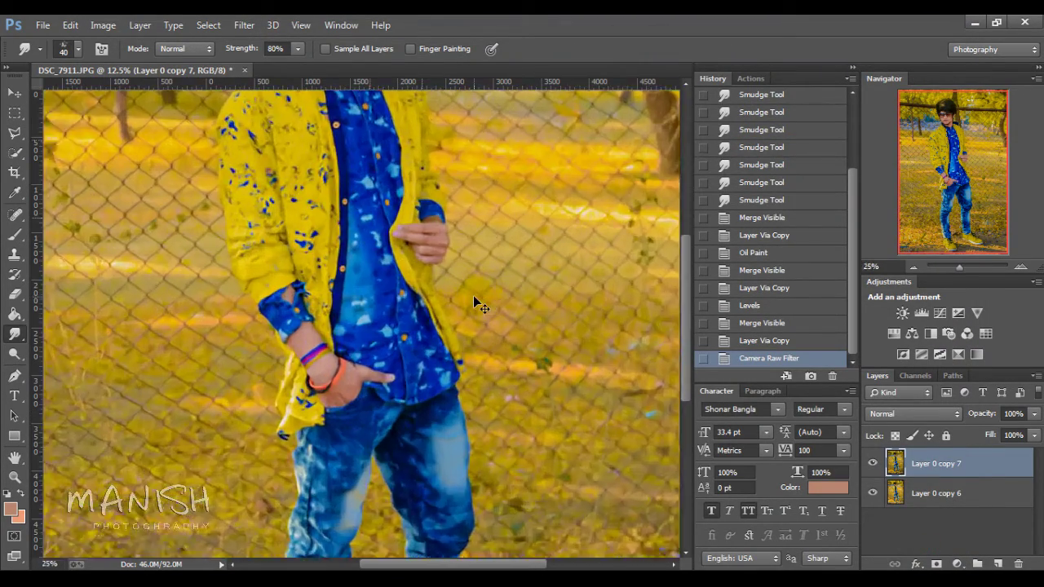
{"action": "scroll", "coordinate": [532, 408], "scroll_direction": "up", "scroll_amount": 3}
{"action": "scroll", "coordinate": [534, 392], "scroll_direction": "up", "scroll_amount": 1}
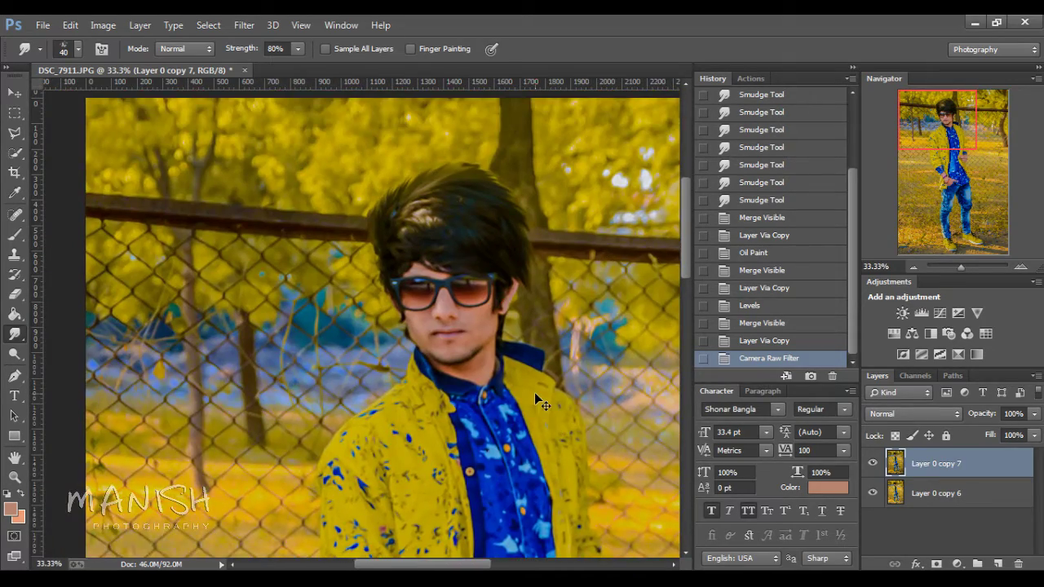
{"action": "scroll", "coordinate": [535, 392], "scroll_direction": "up", "scroll_amount": 1}
{"action": "scroll", "coordinate": [489, 408], "scroll_direction": "up", "scroll_amount": 1}
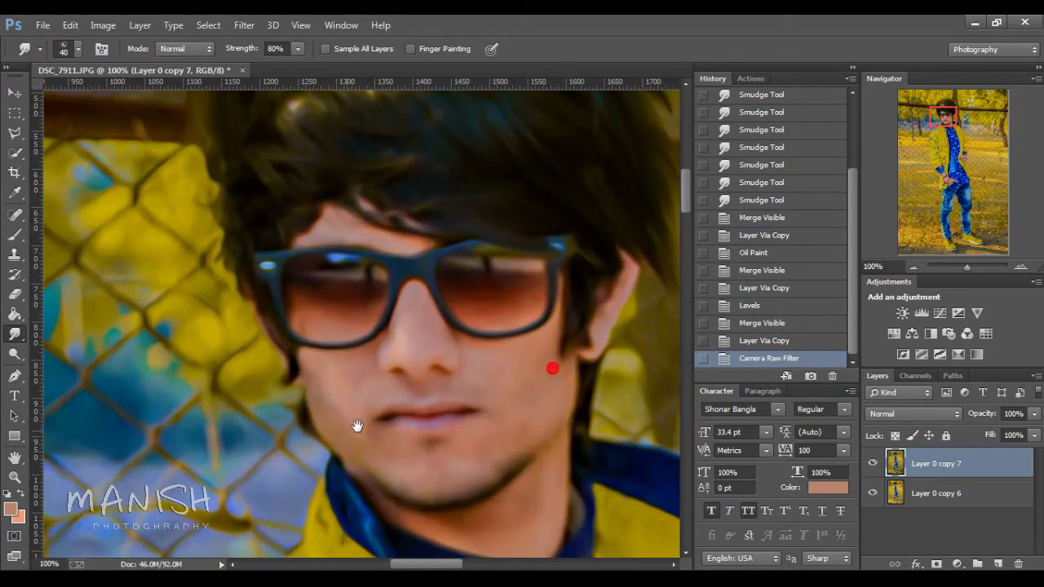
{"action": "scroll", "coordinate": [441, 407], "scroll_direction": "up", "scroll_amount": 3}
{"action": "scroll", "coordinate": [436, 341], "scroll_direction": "down", "scroll_amount": 2}
{"action": "scroll", "coordinate": [436, 341], "scroll_direction": "down", "scroll_amount": 2}
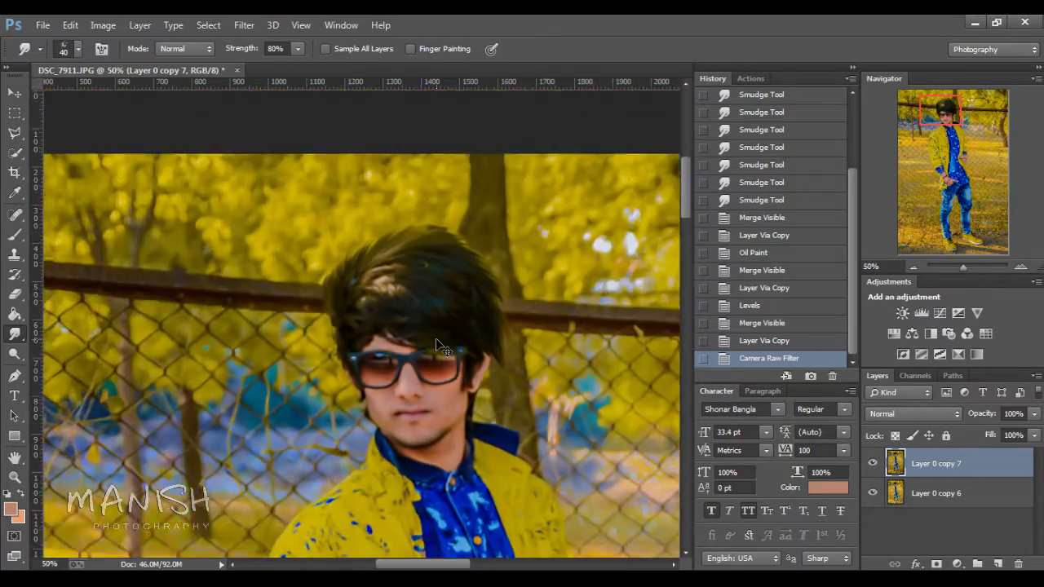
{"action": "scroll", "coordinate": [437, 341], "scroll_direction": "down", "scroll_amount": 1}
{"action": "scroll", "coordinate": [435, 341], "scroll_direction": "down", "scroll_amount": 1}
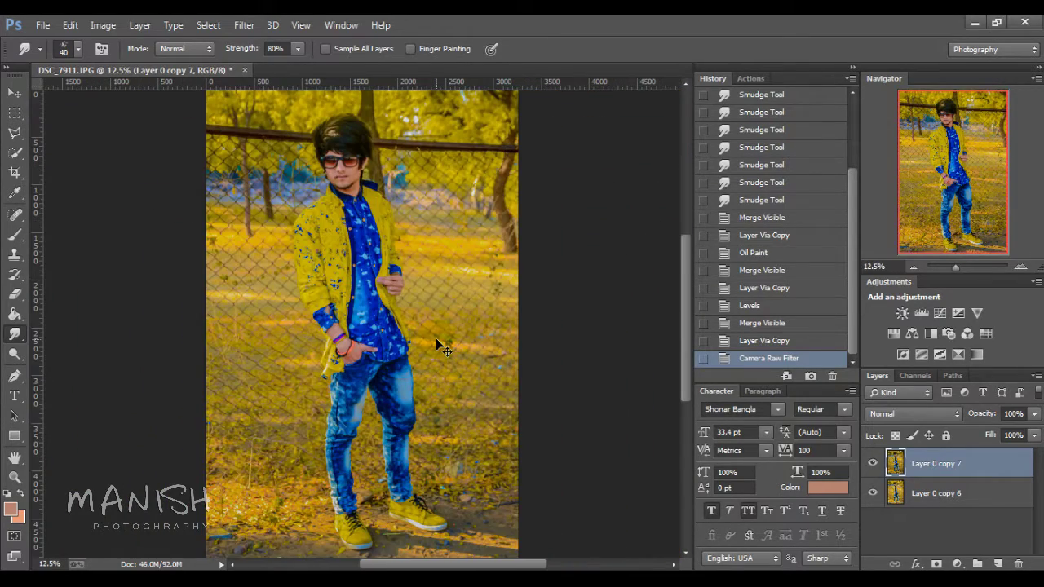
{"action": "scroll", "coordinate": [437, 343], "scroll_direction": "down", "scroll_amount": 1}
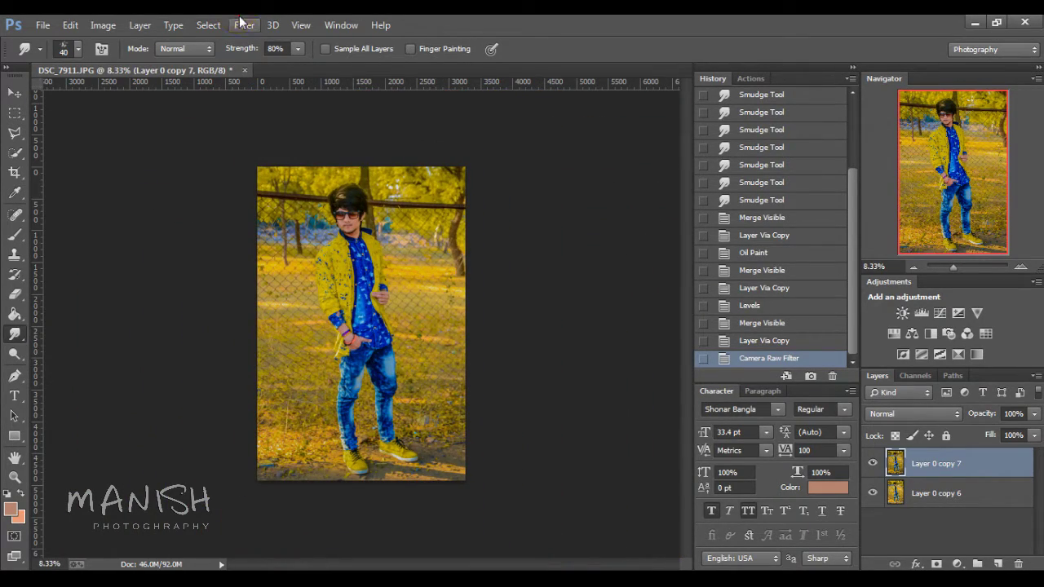
Apply Camera Raw again: more Clarity and Vibrance, Blacks +27, Whites -28, Highlights -31, Oranges luminance +11.
{"action": "left_click", "coordinate": [244, 24]}
{"action": "left_click", "coordinate": [294, 109]}
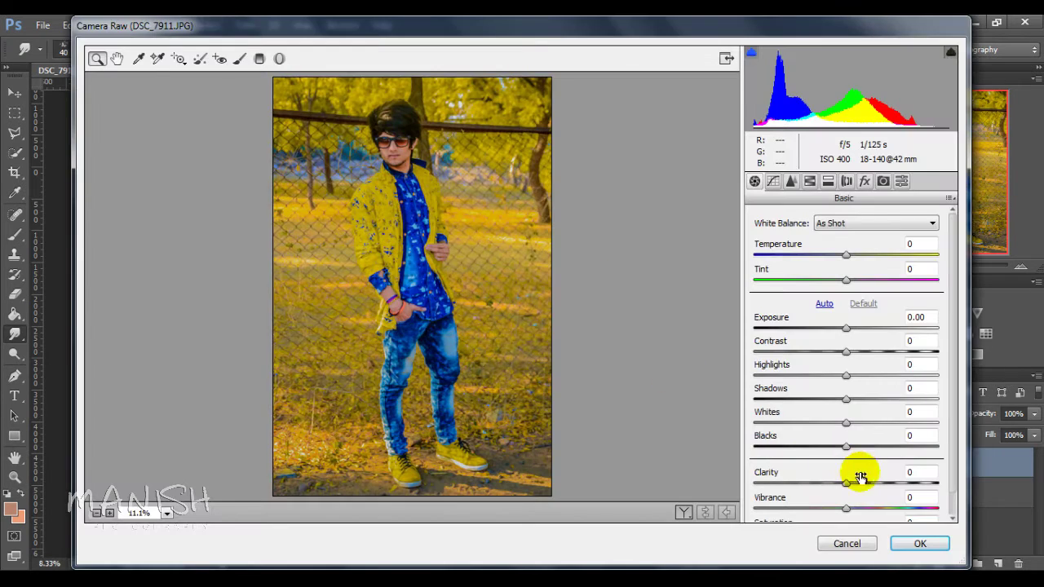
{"action": "left_click_drag", "start_coordinate": [861, 479], "coordinate": [877, 485]}
{"action": "mouse_move", "coordinate": [874, 487]}
{"action": "left_mouse_down"}
{"action": "mouse_move", "coordinate": [867, 508]}
{"action": "mouse_move", "coordinate": [906, 508]}
{"action": "mouse_move", "coordinate": [927, 526]}
{"action": "left_mouse_up"}
{"action": "mouse_move", "coordinate": [852, 448]}
{"action": "left_mouse_down"}
{"action": "mouse_move", "coordinate": [871, 449]}
{"action": "mouse_move", "coordinate": [831, 429]}
{"action": "mouse_move", "coordinate": [860, 399]}
{"action": "left_mouse_up"}
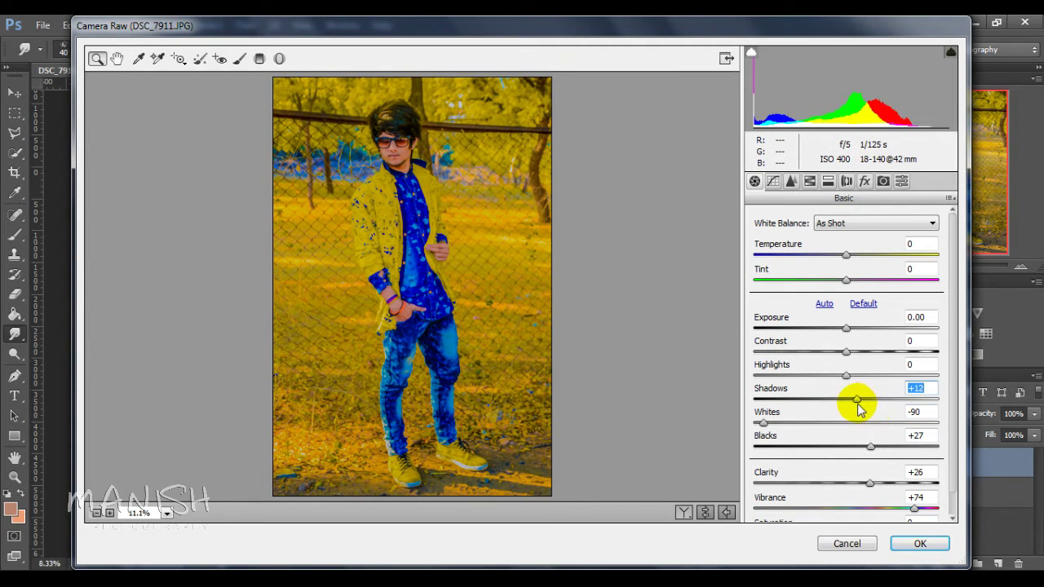
{"action": "left_click", "coordinate": [820, 423]}
{"action": "mouse_move", "coordinate": [846, 376]}
{"action": "left_mouse_down"}
{"action": "mouse_move", "coordinate": [818, 376]}
{"action": "mouse_move", "coordinate": [855, 357]}
{"action": "left_mouse_up"}
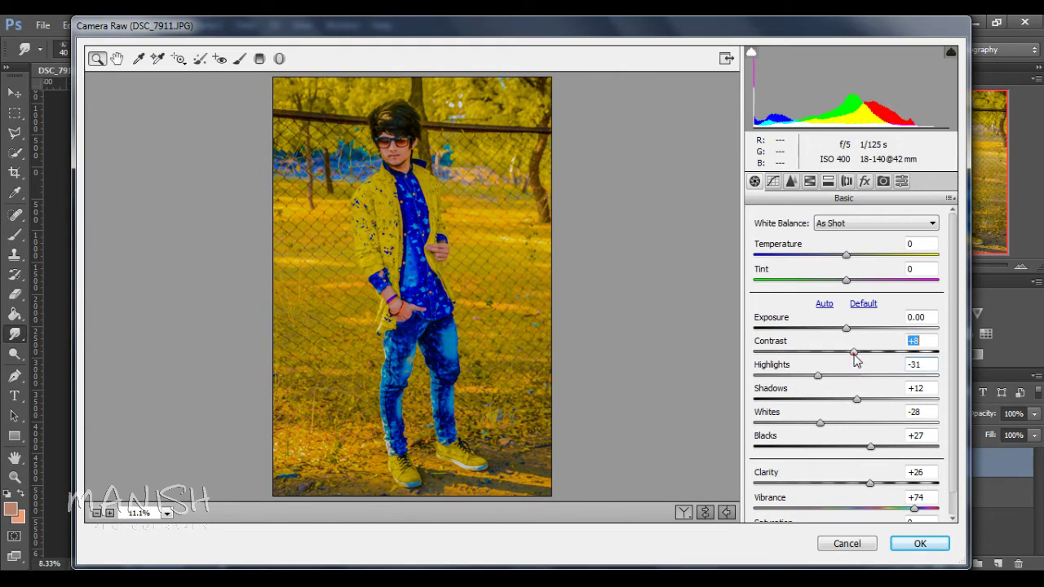
{"action": "left_click", "coordinate": [827, 181]}
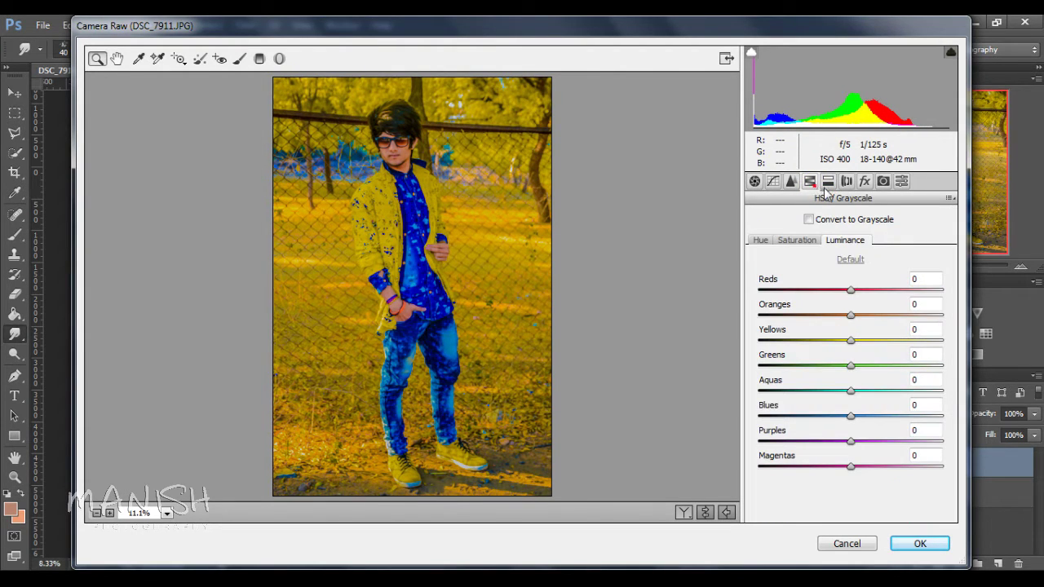
{"action": "left_click_drag", "start_coordinate": [850, 315], "coordinate": [868, 315]}
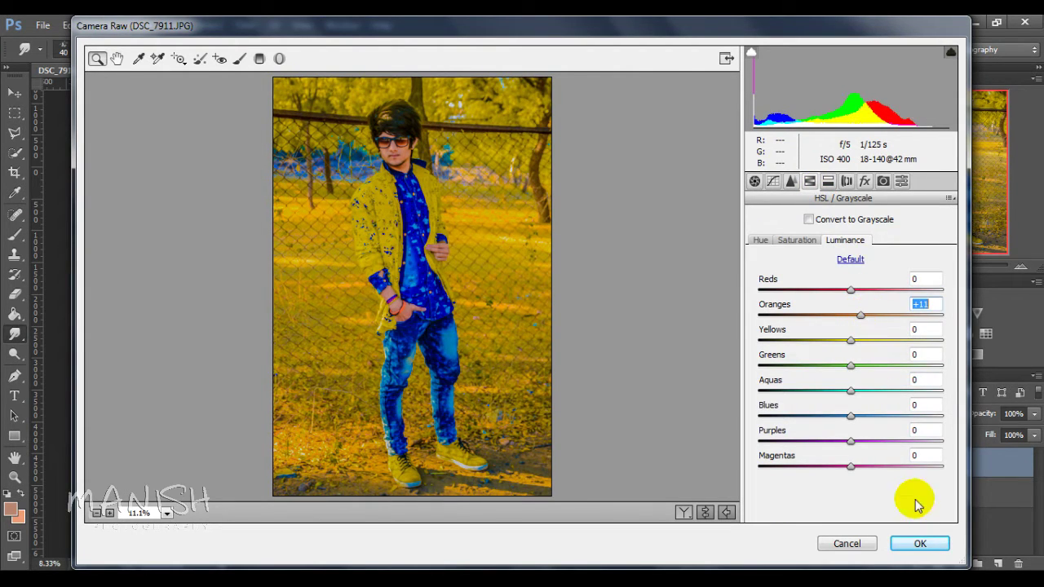
{"action": "left_click", "coordinate": [918, 544]}
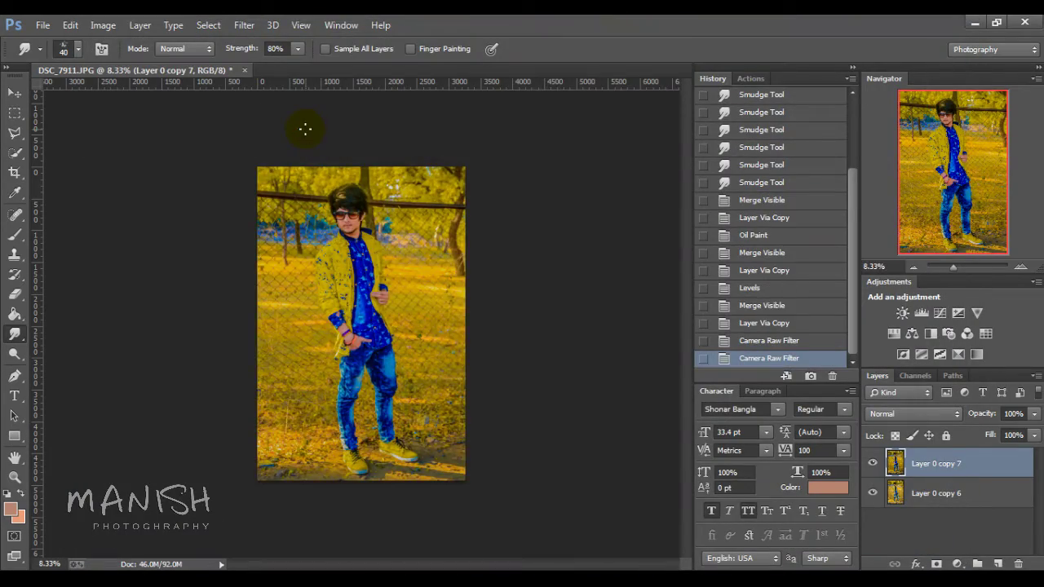
Zoom in on the face, add a new empty layer, and set the Brush to 11% opacity.
{"action": "key", "text": "ctrl+plus"}
{"action": "key", "text": "ctrl+plus"}
{"action": "key", "text": "ctrl+plus"}
{"action": "key", "text": "ctrl+plus"}
{"action": "left_click_drag", "start_coordinate": [431, 225], "coordinate": [440, 457]}
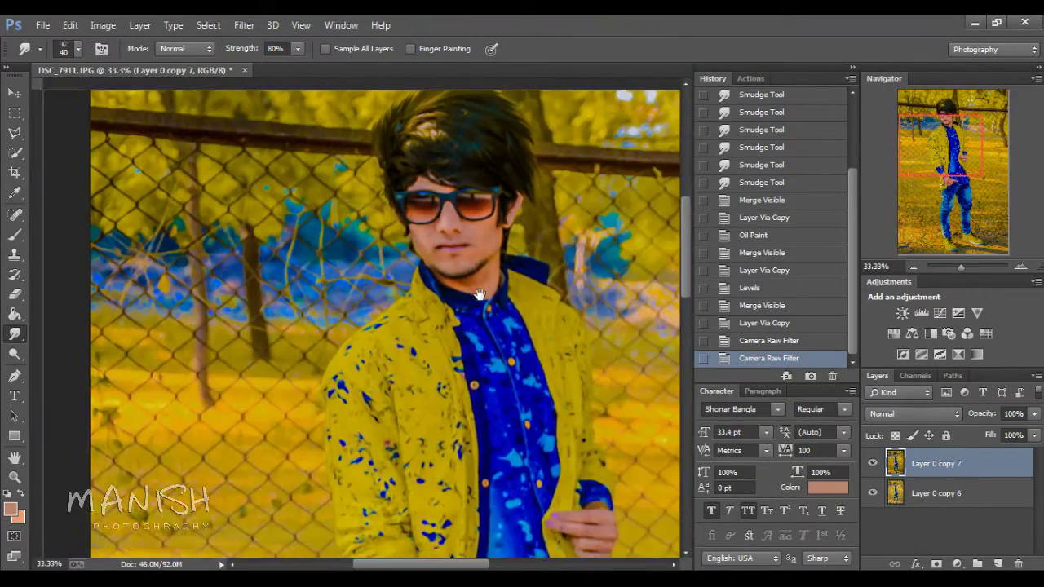
{"action": "key", "text": "ctrl+plus"}
{"action": "key", "text": "ctrl+plus"}
{"action": "key", "text": "ctrl+plus"}
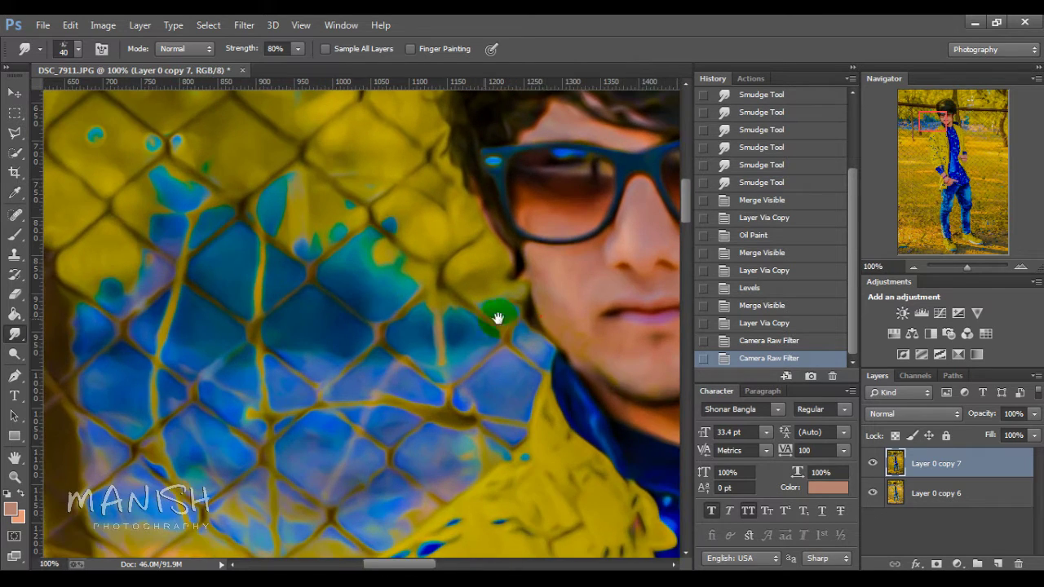
{"action": "left_click_drag", "start_coordinate": [497, 310], "coordinate": [338, 310]}
{"action": "key", "text": "ctrl+plus"}
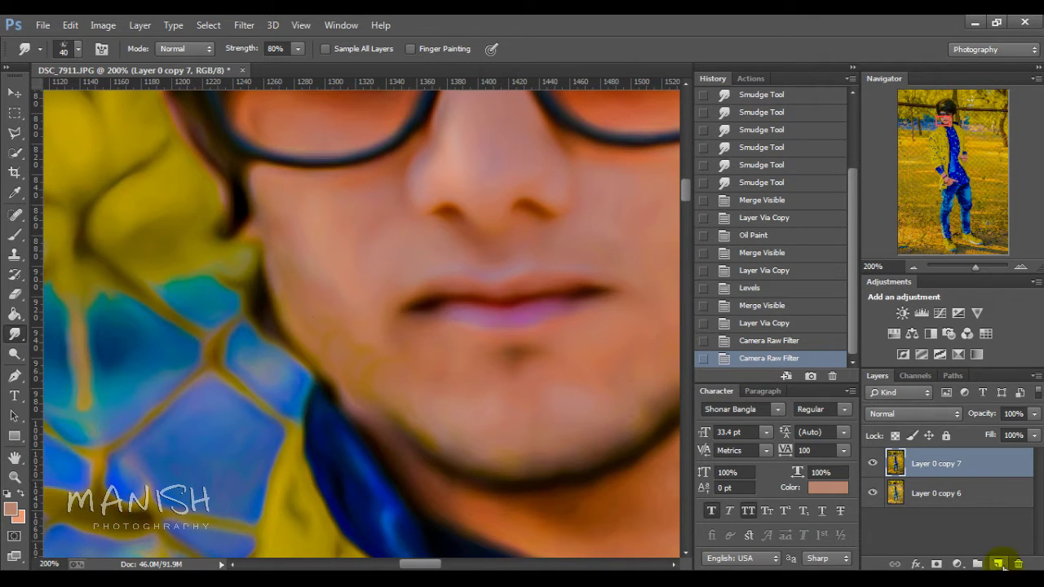
{"action": "left_click", "coordinate": [998, 564]}
{"action": "key", "text": "b"}
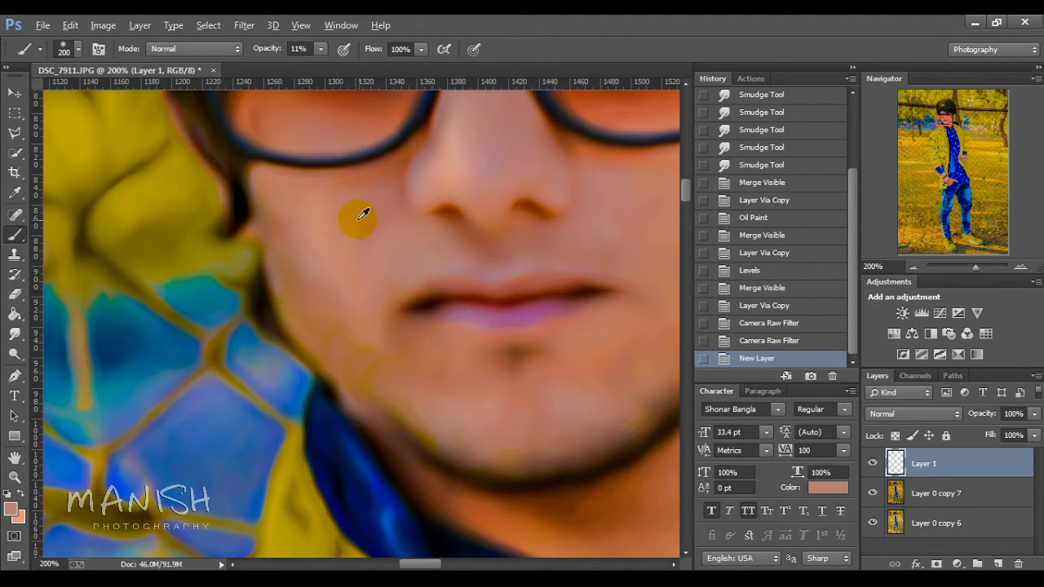
{"action": "left_click", "coordinate": [321, 49]}
{"action": "left_click", "coordinate": [314, 221]}
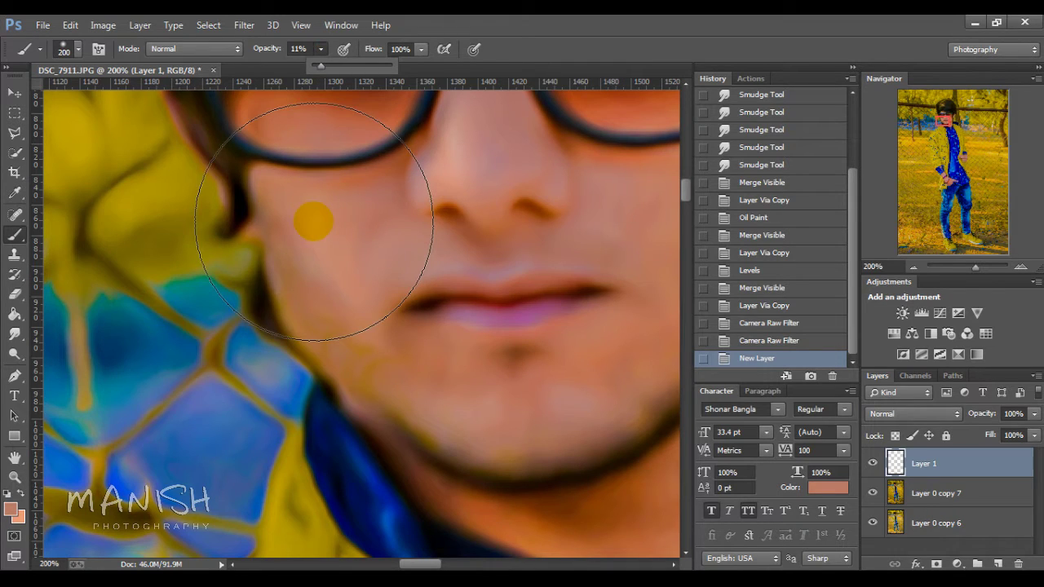
Paint faint skin-tone strokes over the cheek, chin, nose and forehead.
{"action": "left_click_drag", "start_coordinate": [314, 221], "coordinate": [307, 233]}
{"action": "key", "text": "bracketleft"}
{"action": "key", "text": "bracketleft"}
{"action": "key", "text": "bracketleft"}
{"action": "left_click", "coordinate": [299, 252]}
{"action": "mouse_move", "coordinate": [327, 281]}
{"action": "left_mouse_down"}
{"action": "mouse_move", "coordinate": [331, 345]}
{"action": "mouse_move", "coordinate": [443, 432]}
{"action": "mouse_move", "coordinate": [466, 434]}
{"action": "mouse_move", "coordinate": [520, 374]}
{"action": "mouse_move", "coordinate": [452, 373]}
{"action": "mouse_move", "coordinate": [540, 363]}
{"action": "mouse_move", "coordinate": [513, 205]}
{"action": "mouse_move", "coordinate": [587, 232]}
{"action": "left_mouse_up"}
{"action": "left_click_drag", "start_coordinate": [419, 158], "coordinate": [466, 285]}
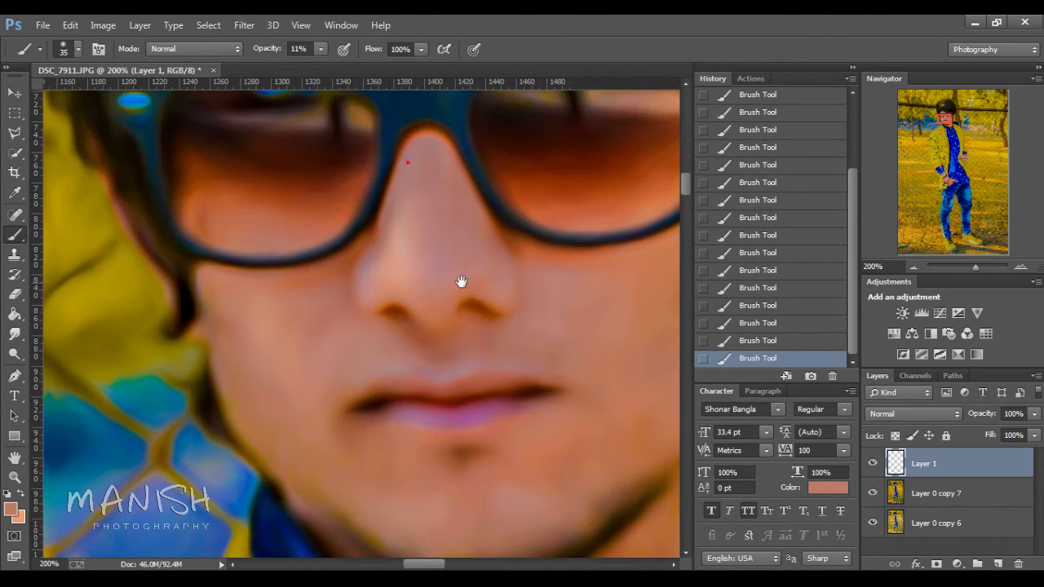
{"action": "left_click_drag", "start_coordinate": [415, 219], "coordinate": [371, 481]}
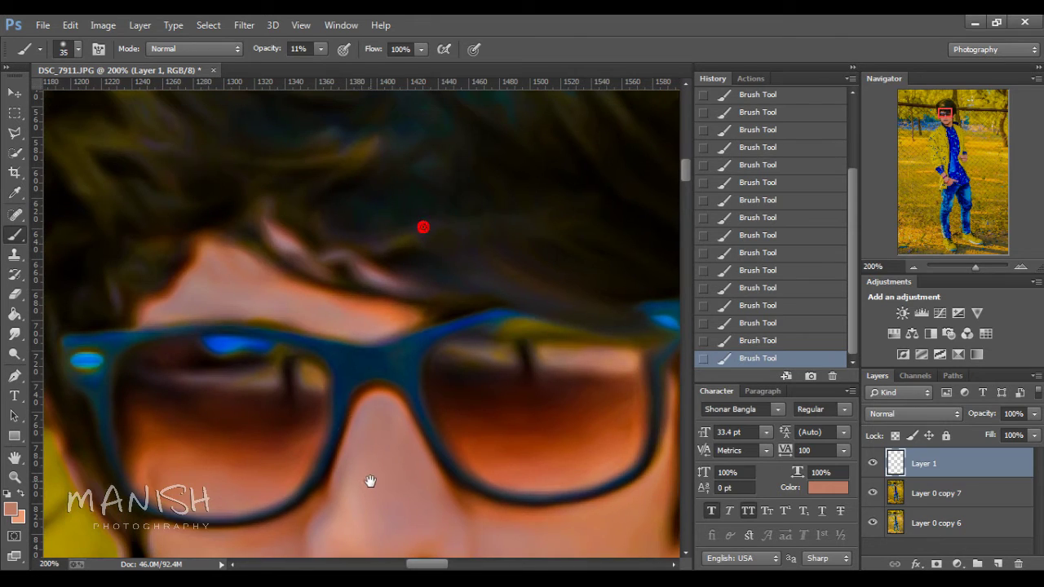
{"action": "scroll", "coordinate": [365, 347], "scroll_direction": "down", "scroll_amount": 3}
{"action": "scroll", "coordinate": [408, 338], "scroll_direction": "down", "scroll_amount": 2}
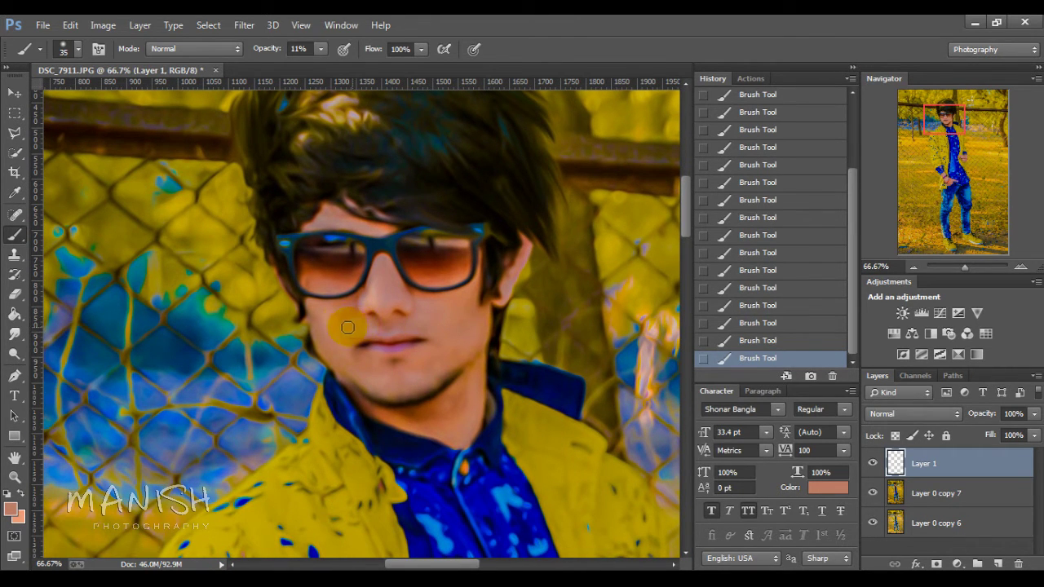
Lower the paint layer to 66% opacity and merge all visible layers into Layer 1.
{"action": "left_click_drag", "start_coordinate": [1033, 415], "coordinate": [1009, 437]}
{"action": "key", "text": "ctrl+shift+e"}
{"action": "key", "text": "ctrl+minus"}
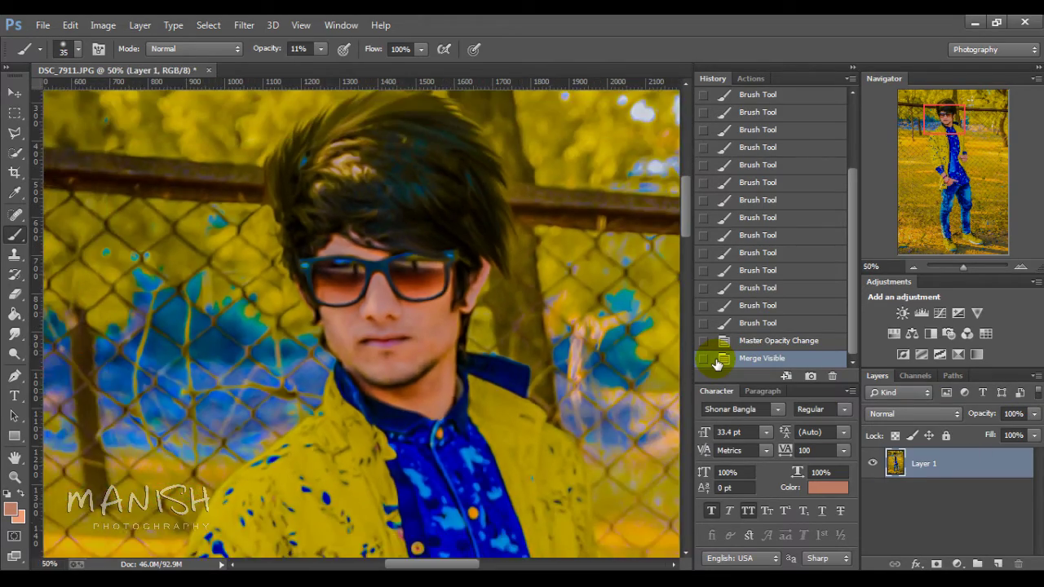
{"action": "key", "text": "ctrl+minus"}
{"action": "key", "text": "ctrl+minus"}
{"action": "key", "text": "ctrl+minus"}
{"action": "key", "text": "ctrl+minus"}
{"action": "key", "text": "ctrl+minus"}
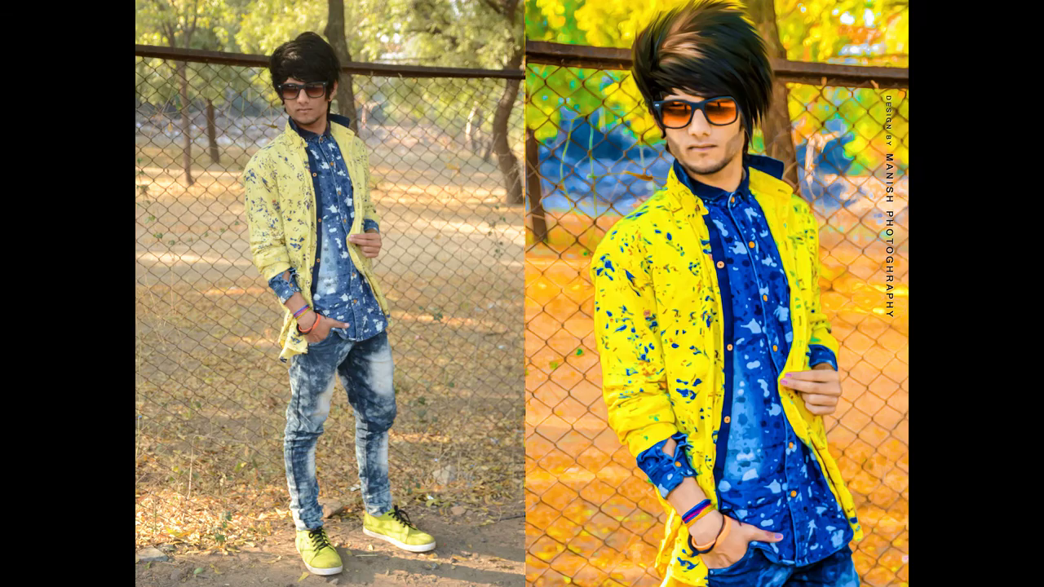